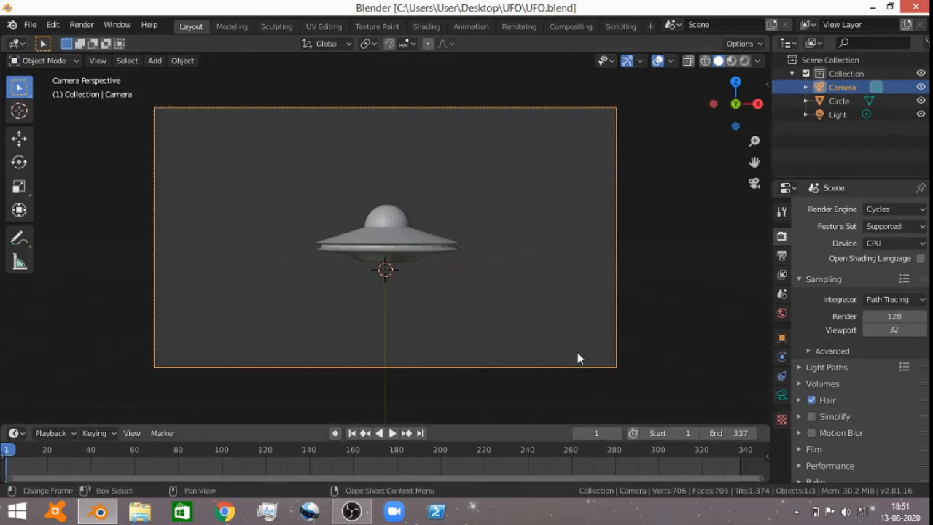
# Enable background images for the camera and load the movie clip Sky.mp4 as its backdrop
pyautogui.moveTo(634, 321); pyautogui.dragTo(305, 317, button='middle')
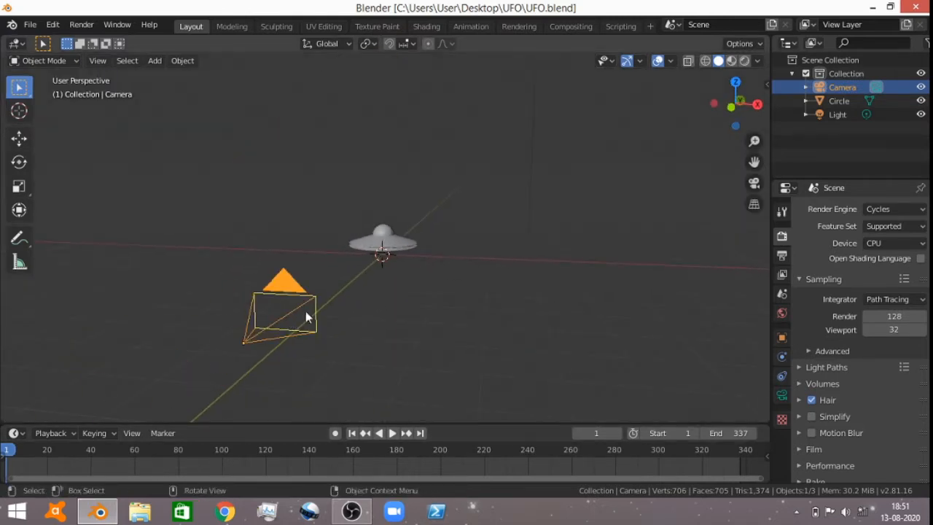
pyautogui.press('KP_0')
pyautogui.click(781, 394)
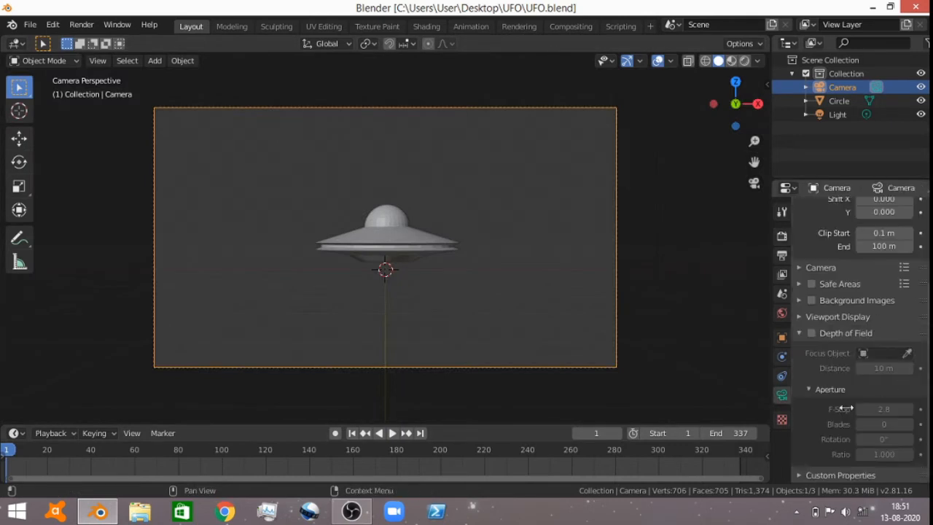
pyautogui.click(811, 299)
pyautogui.click(801, 300)
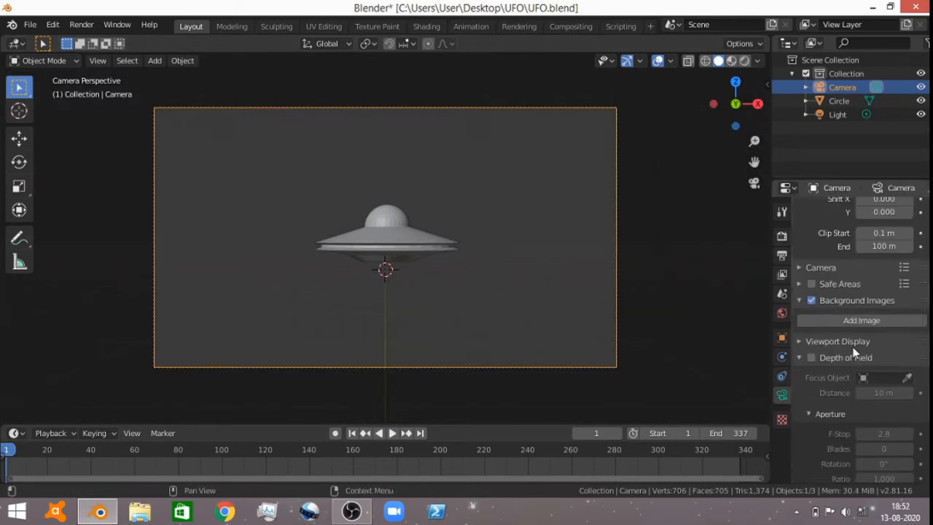
pyautogui.click(860, 321)
pyautogui.click(903, 360)
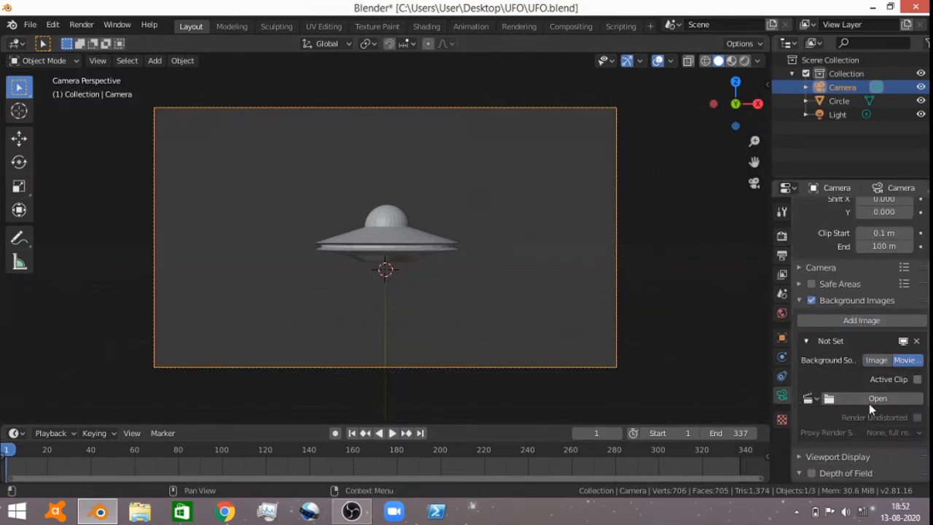
pyautogui.click(871, 400)
pyautogui.click(351, 154)
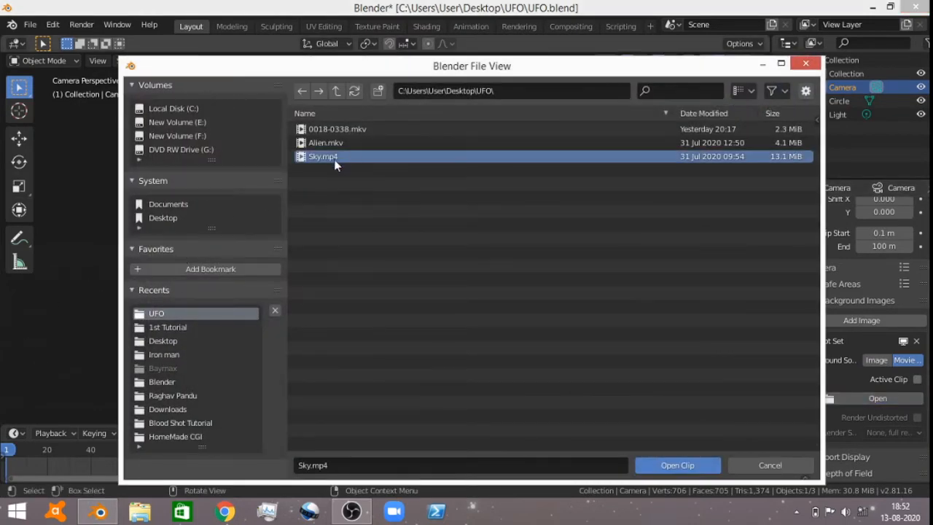
pyautogui.click(676, 465)
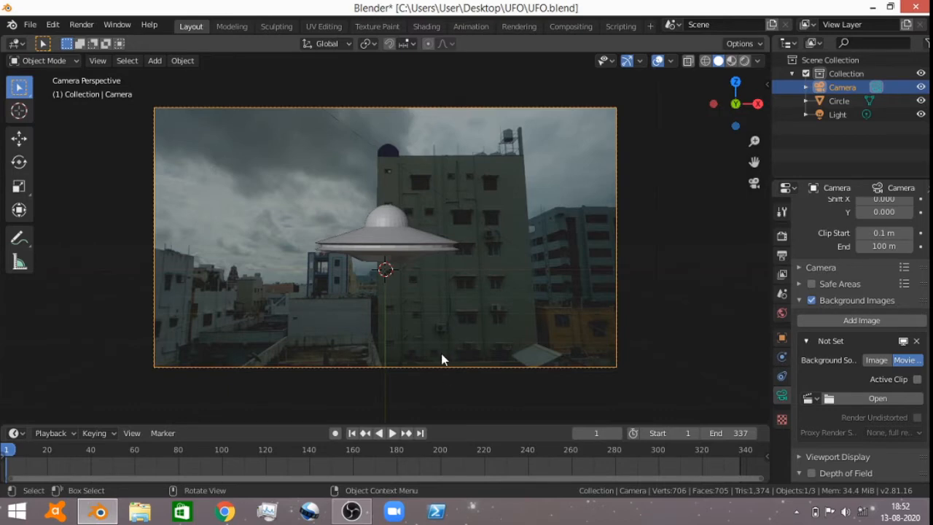
# Move the UFO just above the camera frame, about 1.7 m in negative X and 2.2 m up in Z
pyautogui.click(384, 233)
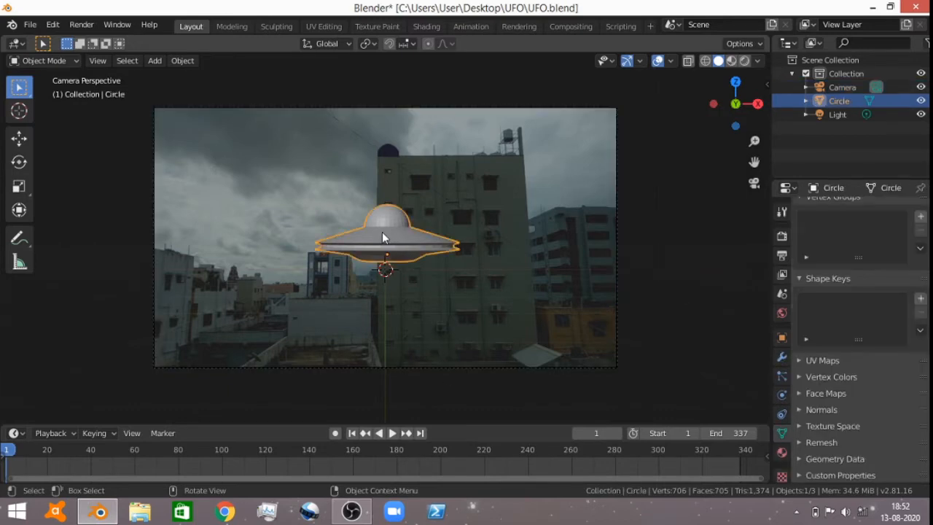
pyautogui.press('g')
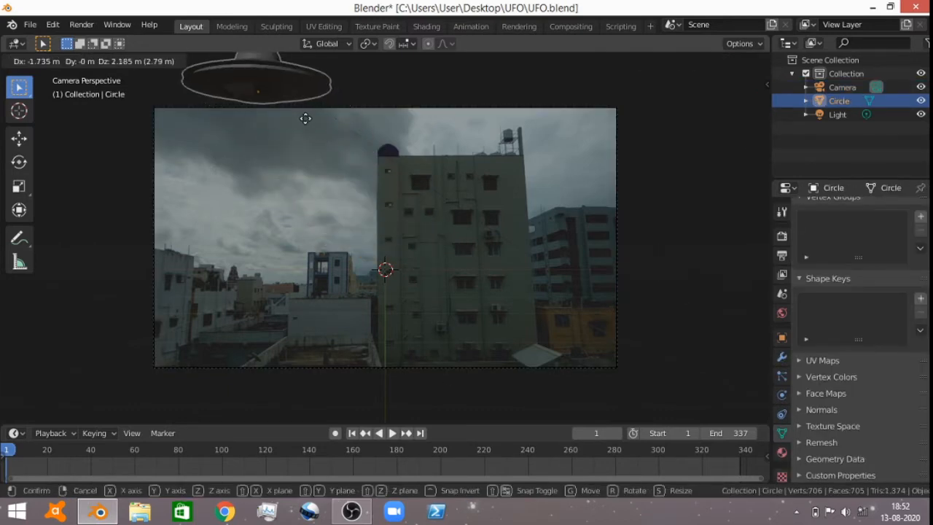
pyautogui.click(292, 116)
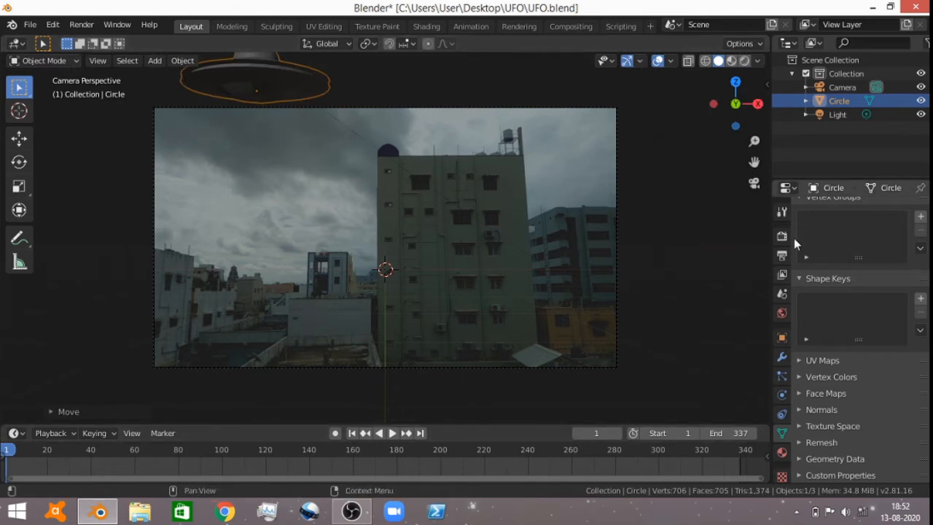
# Set the scene's output frame rate to 30 fps
pyautogui.click(782, 255)
pyautogui.click(911, 376)
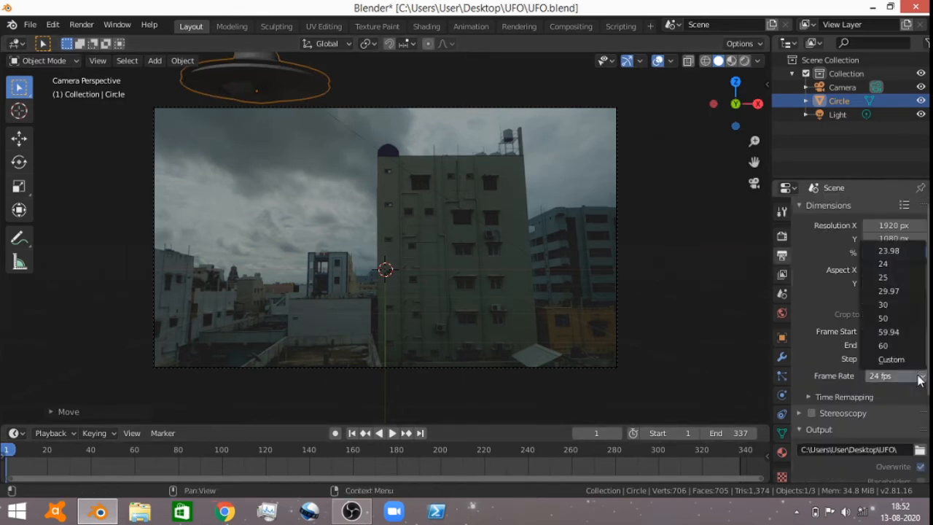
pyautogui.click(891, 305)
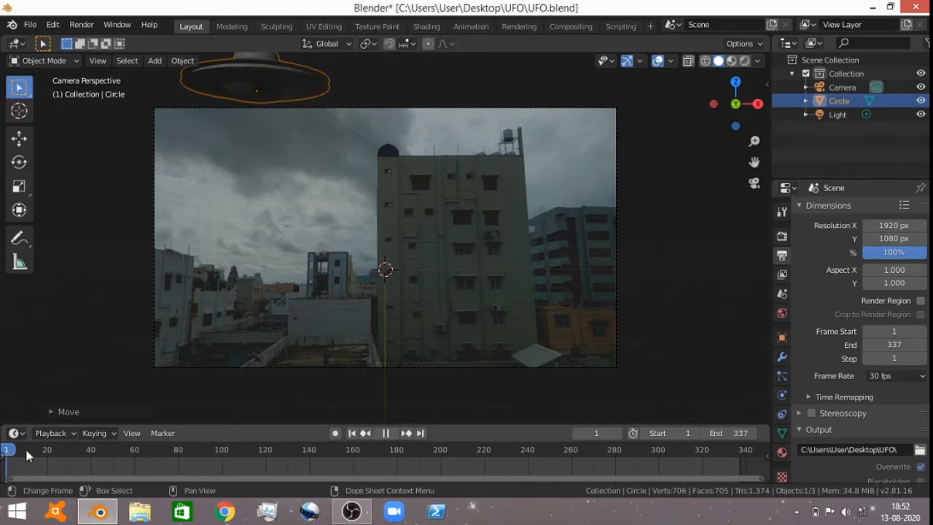
# Preview the footage up to frame 120, return to frame 1 and insert a LocRotScale keyframe for the UFO
pyautogui.click(223, 449)
pyautogui.click(268, 451)
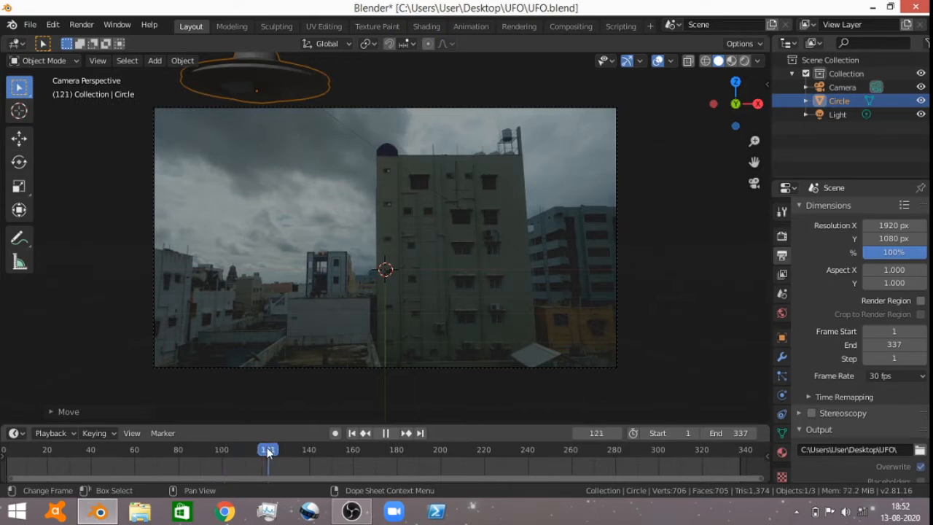
pyautogui.press('space')
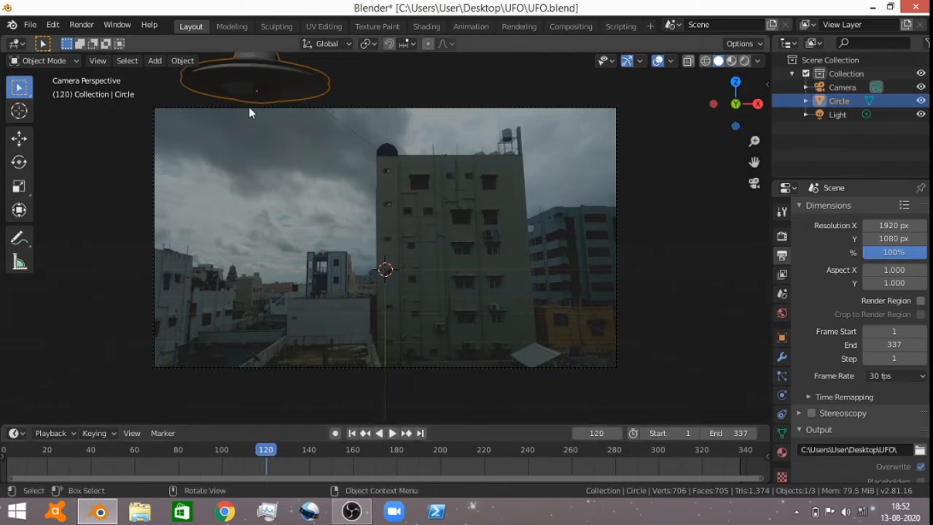
pyautogui.click(352, 433)
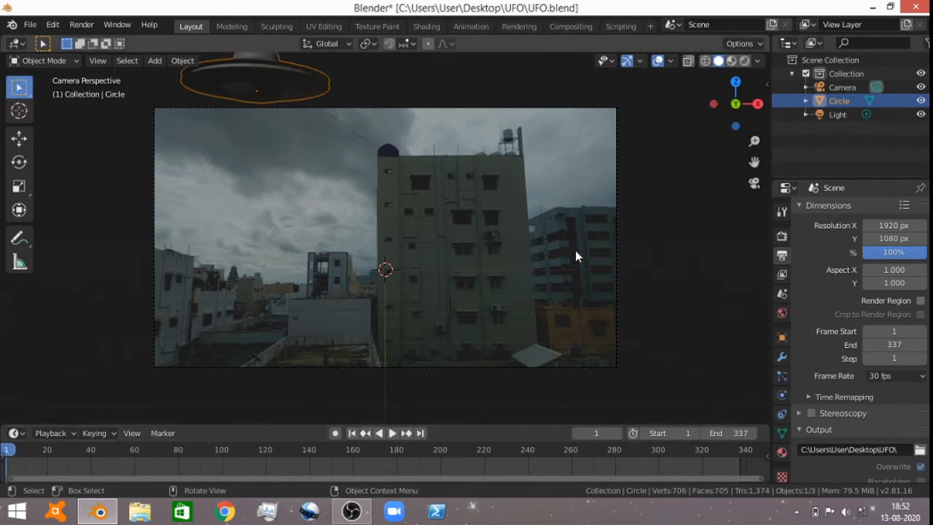
pyautogui.press('i')
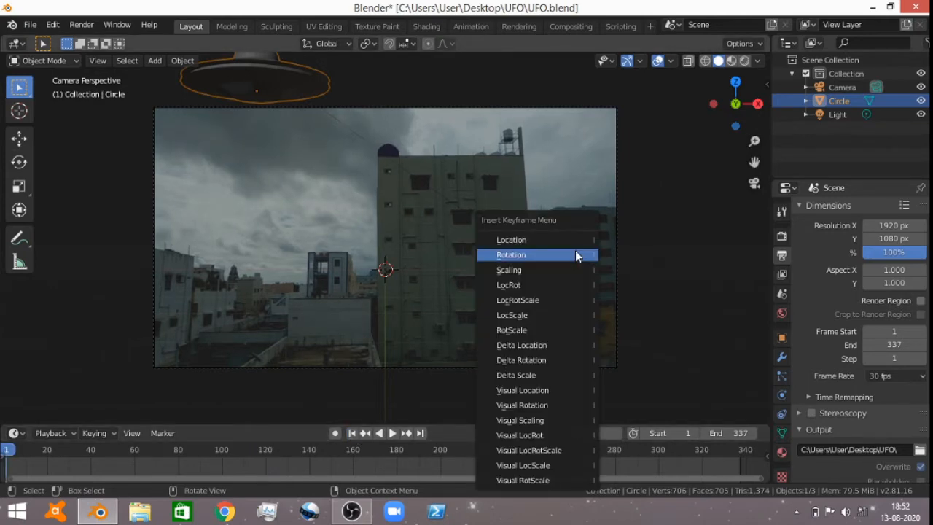
pyautogui.click(551, 300)
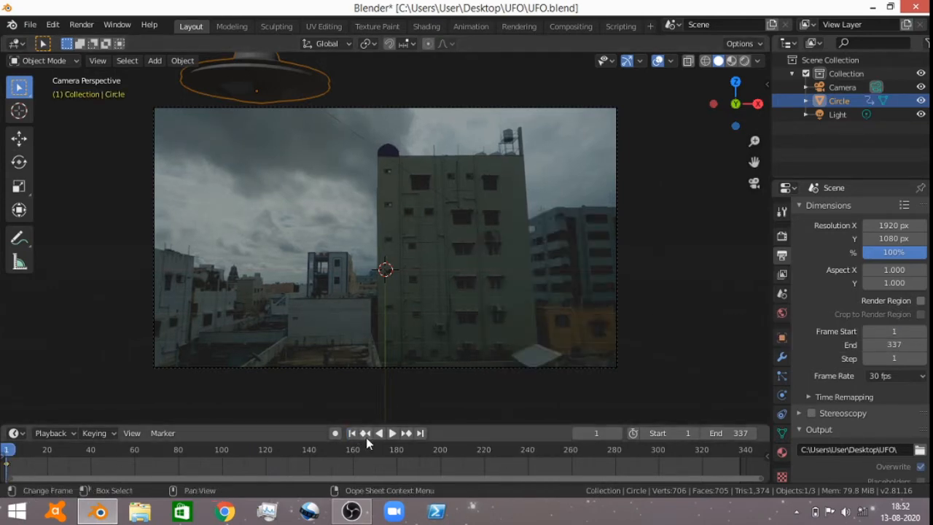
# At frame 120, lower the UFO along the global Z axis into the sky area of the camera frame
pyautogui.click(266, 450)
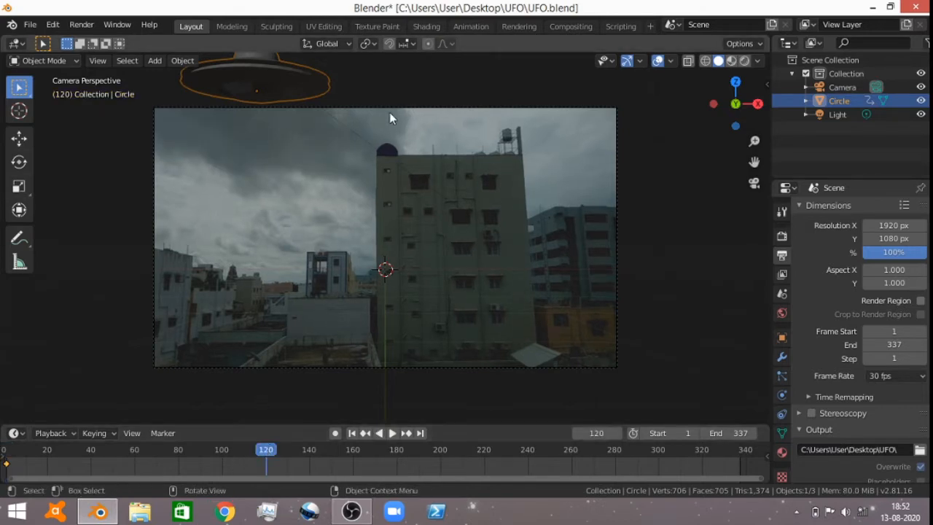
pyautogui.press('g')
pyautogui.press('z')
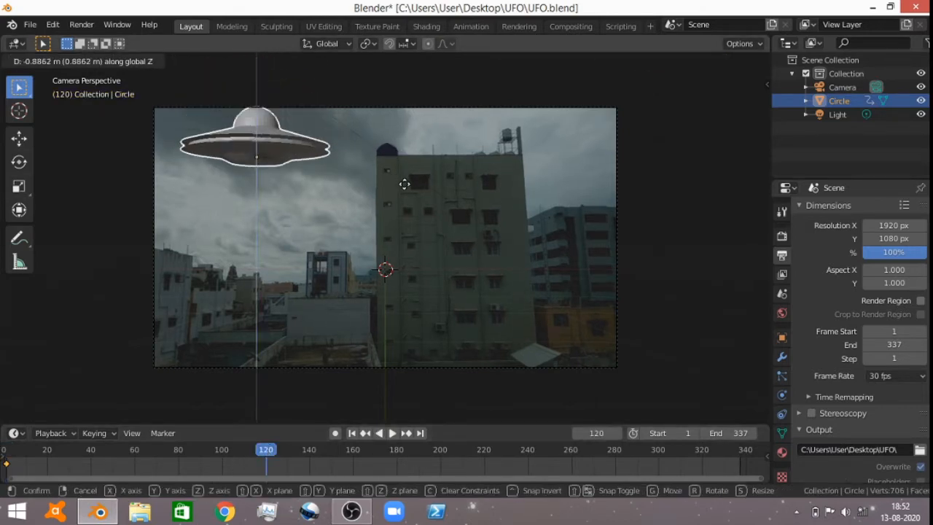
pyautogui.click(421, 213)
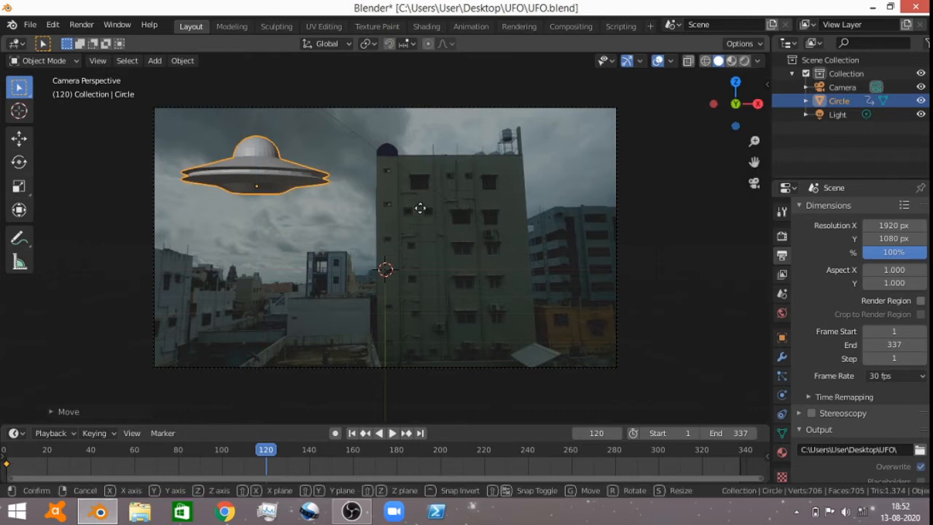
# Shift the UFO about 0.26 m along the global X axis and insert a LocRotScale keyframe at frame 120
pyautogui.press('g')
pyautogui.press('x')
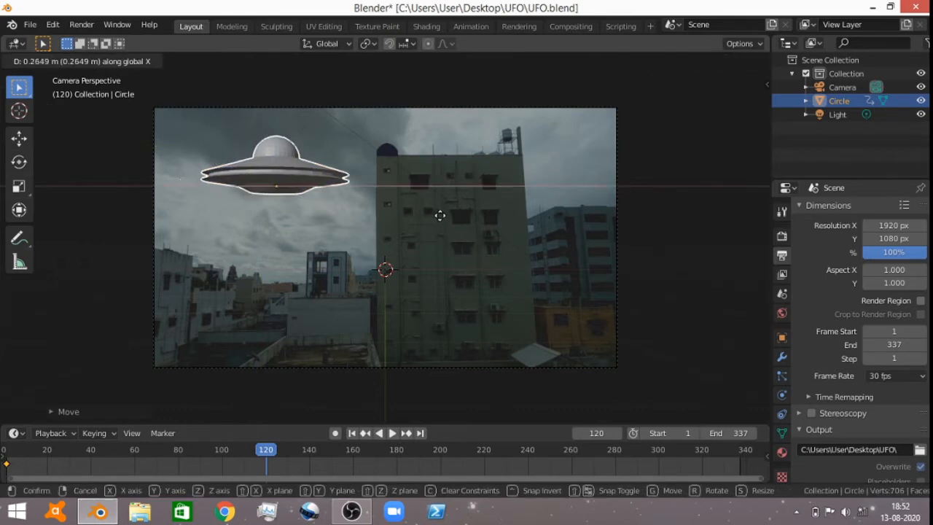
pyautogui.click(442, 215)
pyautogui.press('i')
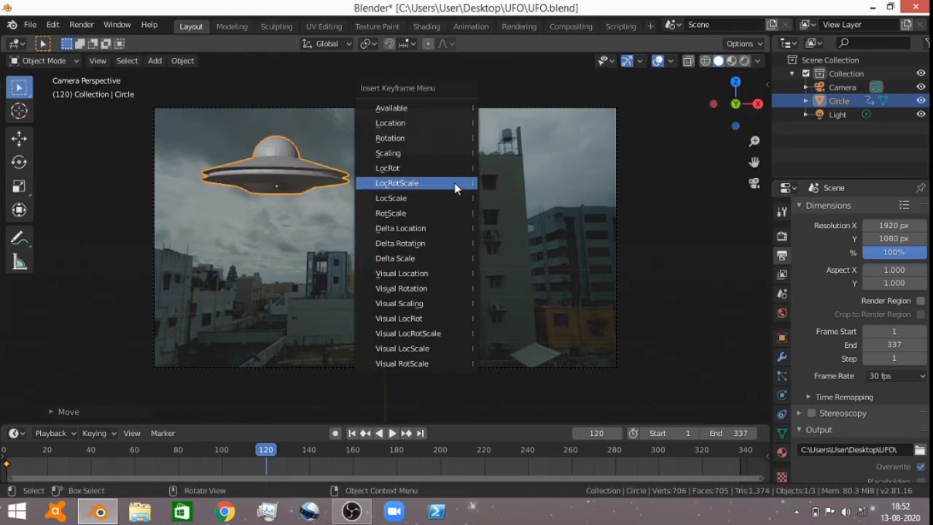
pyautogui.click(454, 182)
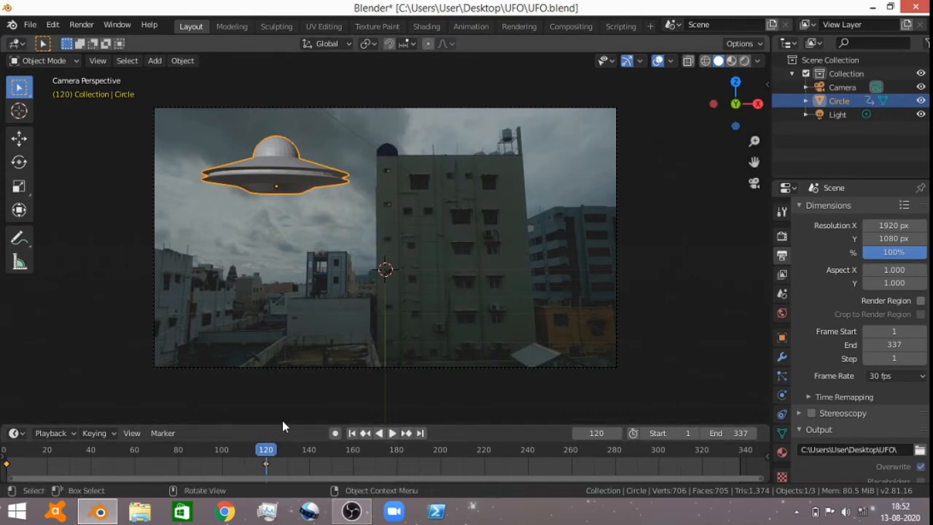
# At frame 280, rotate the UFO 180° around the global Z axis from the top view
pyautogui.click(615, 447)
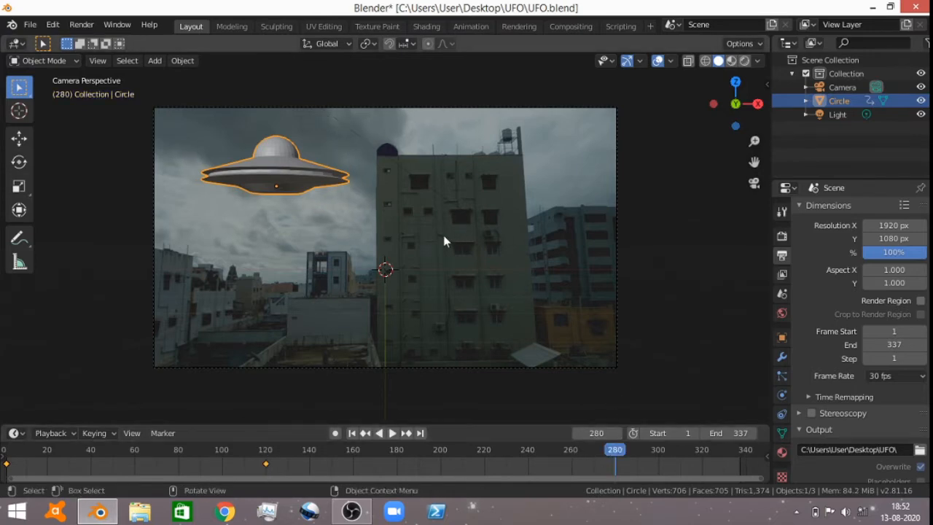
pyautogui.press('KP_7')
pyautogui.scroll(1, 438, 274)
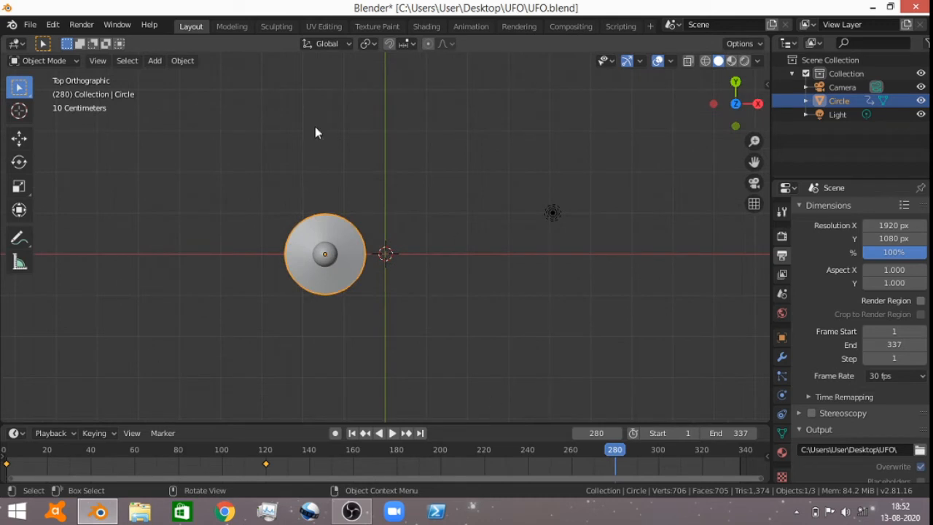
pyautogui.press('r')
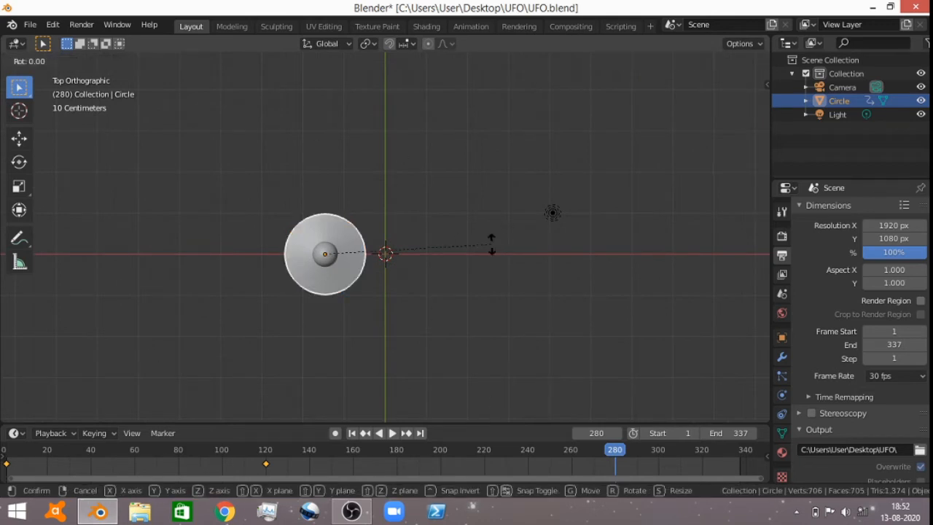
pyautogui.write('z')
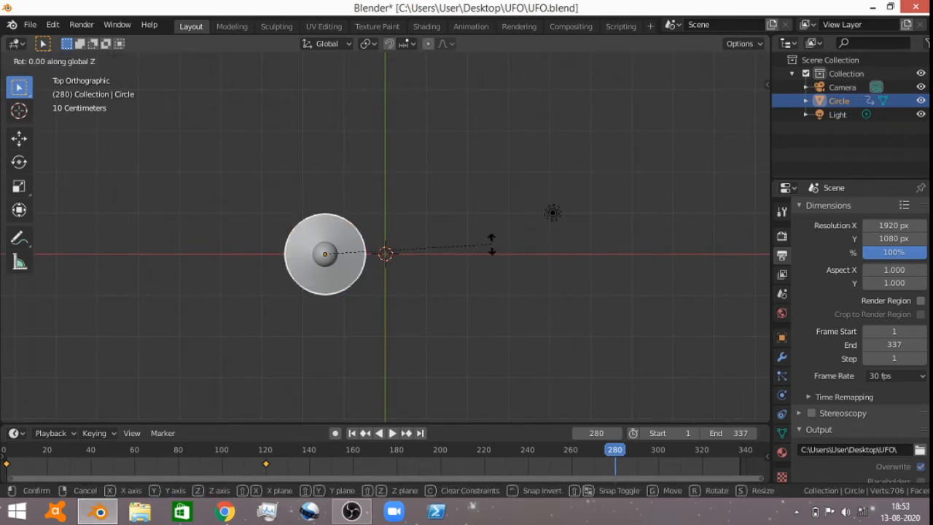
pyautogui.write('180')
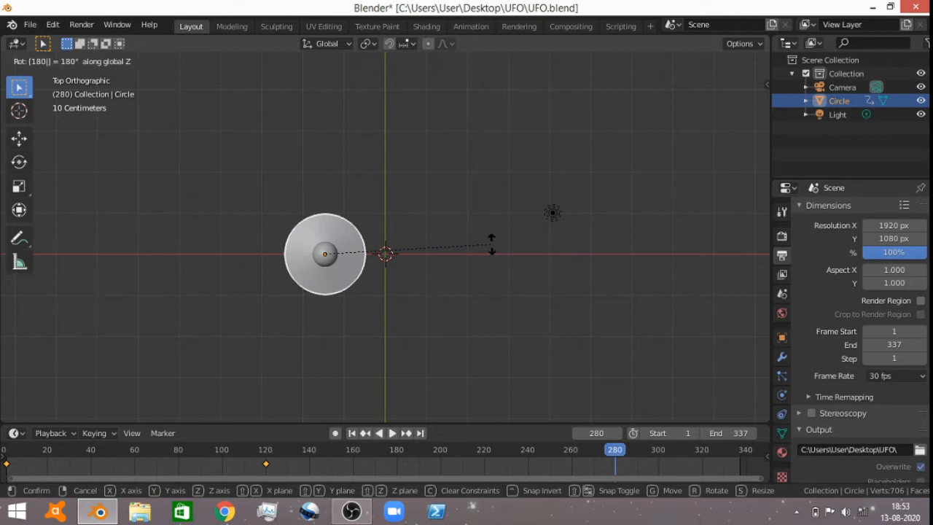
pyautogui.press('Return')
# Check the UFO's transform values, return to the camera view and insert a keyframe at frame 280
pyautogui.press('n')
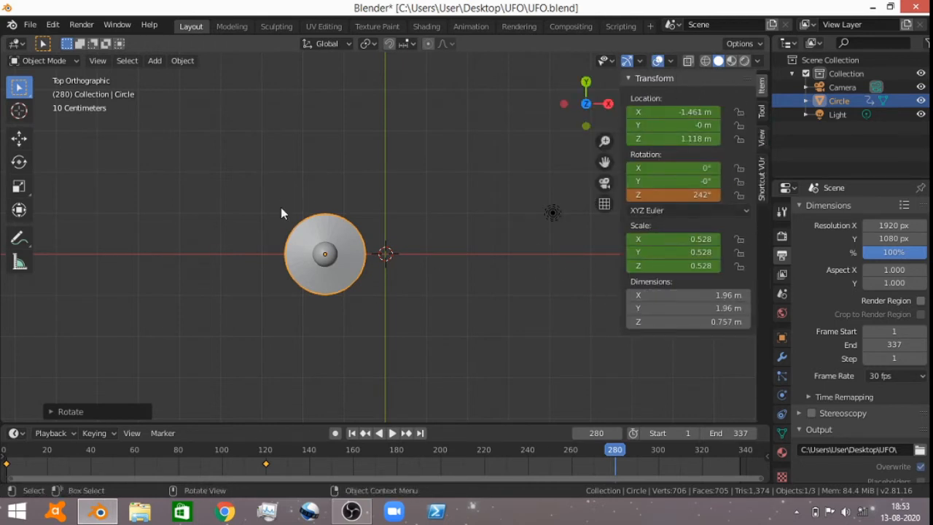
pyautogui.press('n')
pyautogui.press('KP_0')
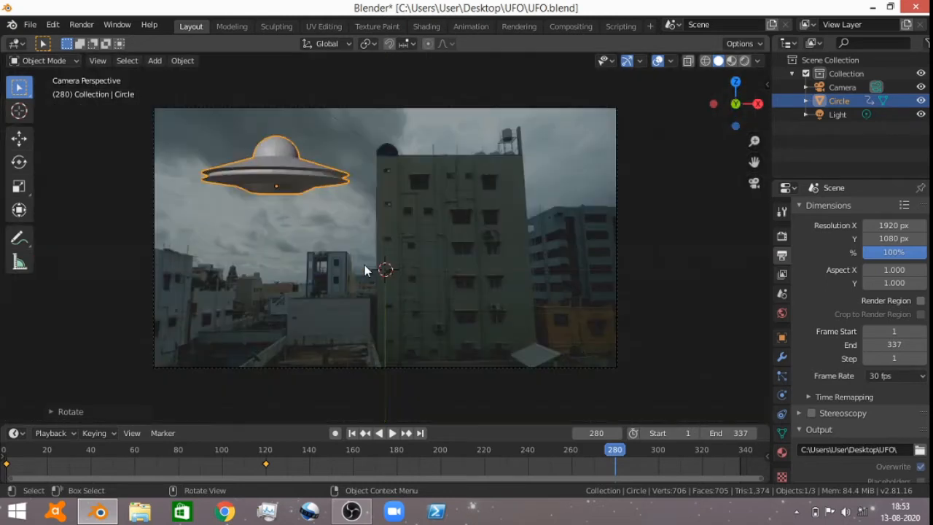
pyautogui.press('i')
pyautogui.click(471, 137)
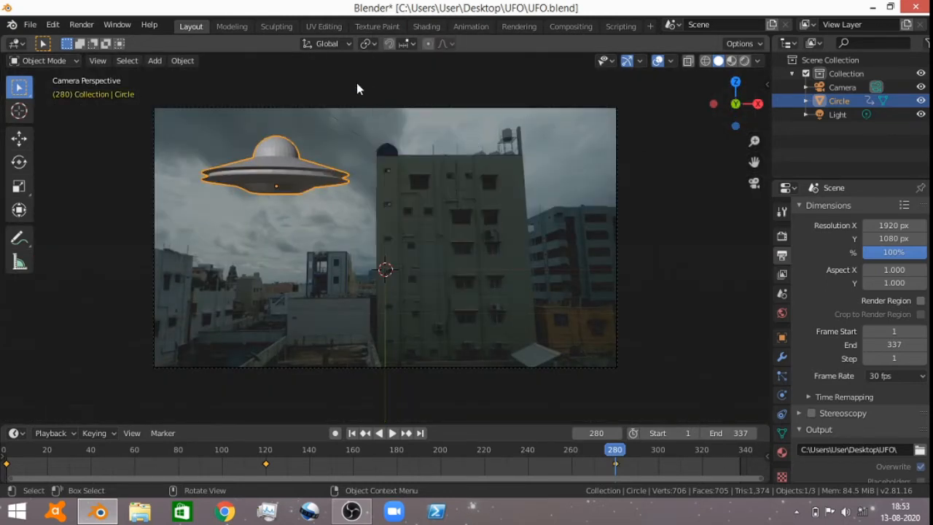
# Play the animation from frame 120 and examine the UFO's rotation up close in the camera view
pyautogui.click(265, 453)
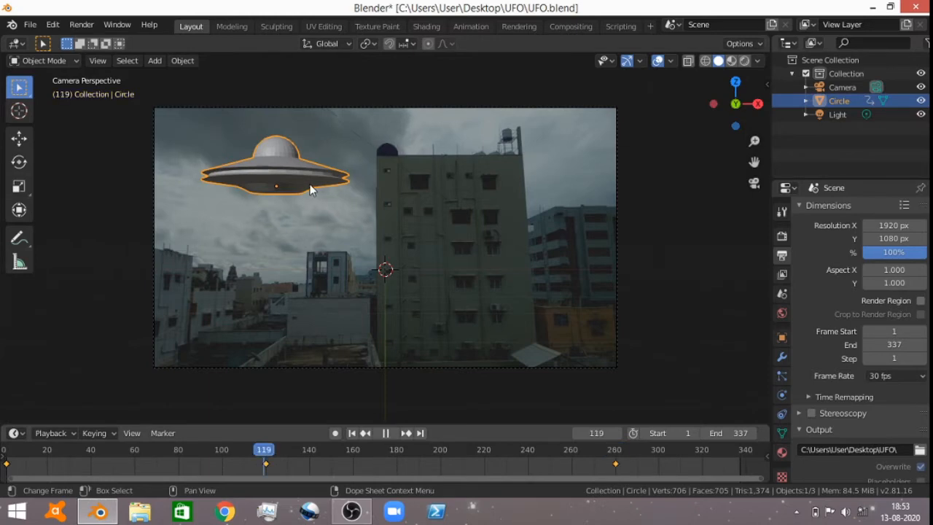
pyautogui.scroll(8, 253, 195)
pyautogui.scroll(4, 344, 318)
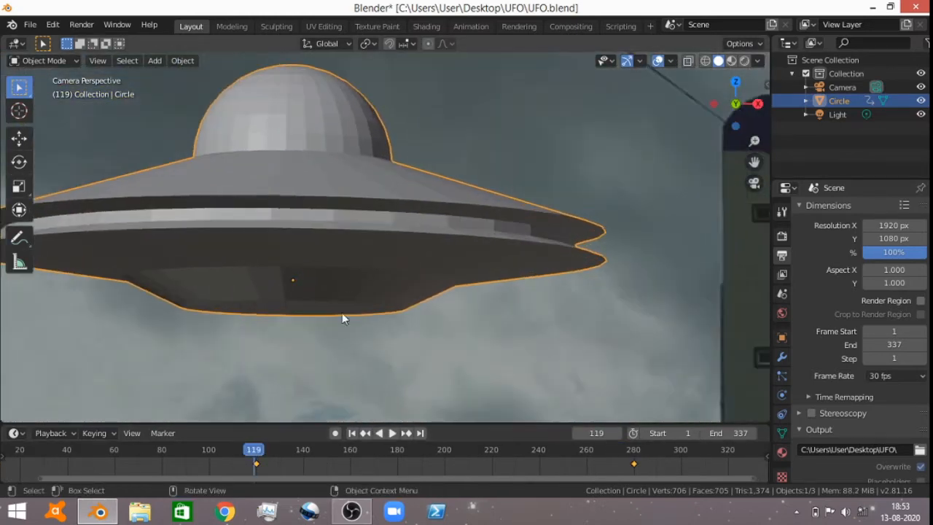
pyautogui.press('Right')
pyautogui.scroll(-5, 306, 299)
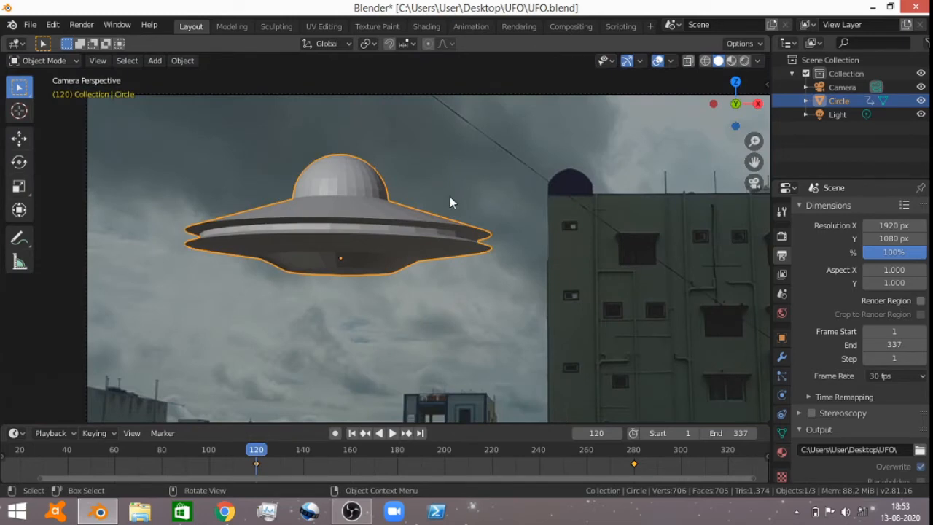
pyautogui.press('space')
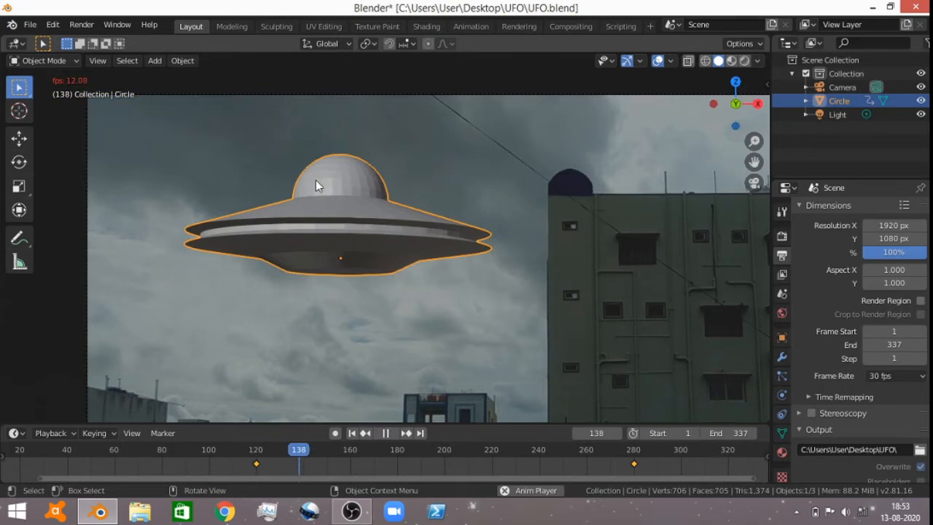
pyautogui.scroll(4, 382, 259)
pyautogui.scroll(-3, 219, 222)
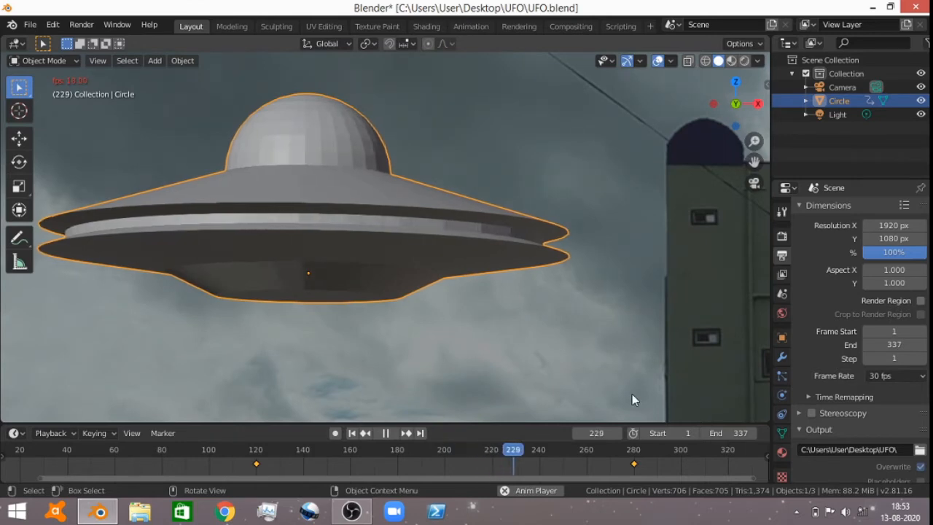
# Stop the playback and go to the animation's last frame, 337, with the whole camera frame in view
pyautogui.press('space')
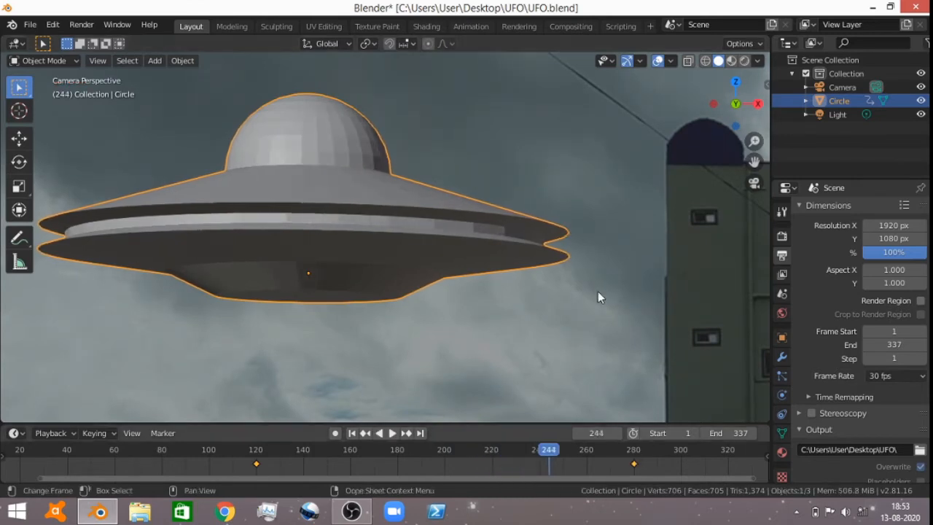
pyautogui.click(632, 450)
pyautogui.scroll(-4, 575, 347)
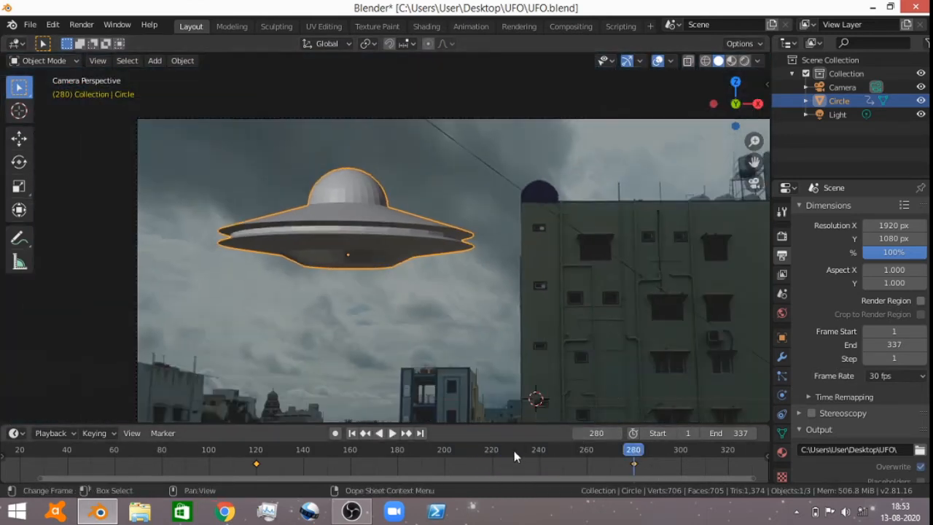
pyautogui.click(422, 434)
pyautogui.scroll(-2, 501, 331)
pyautogui.keyDown('shift'); pyautogui.moveTo(537, 318); pyautogui.dragTo(395, 307, button='middle'); pyautogui.keyUp('shift')
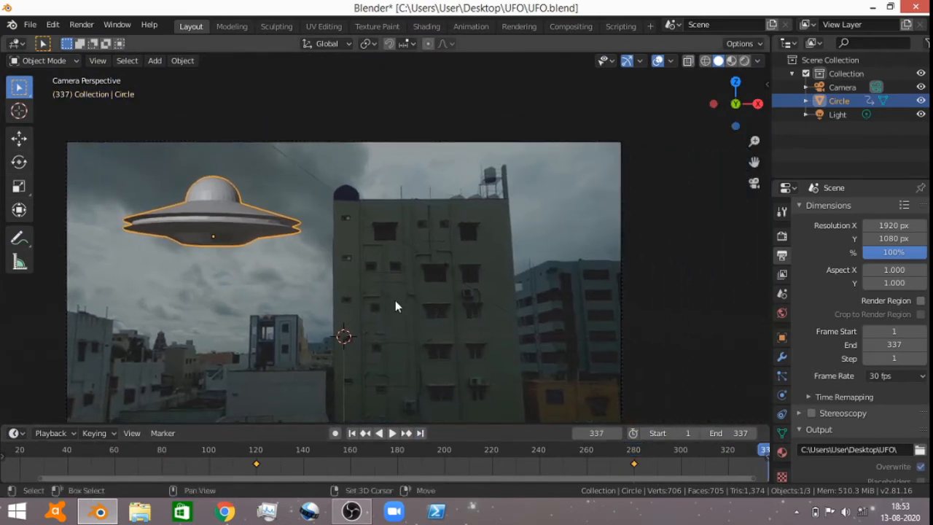
pyautogui.scroll(-1, 346, 275)
pyautogui.keyDown('shift'); pyautogui.moveTo(342, 257); pyautogui.dragTo(345, 233, button='middle'); pyautogui.keyUp('shift')
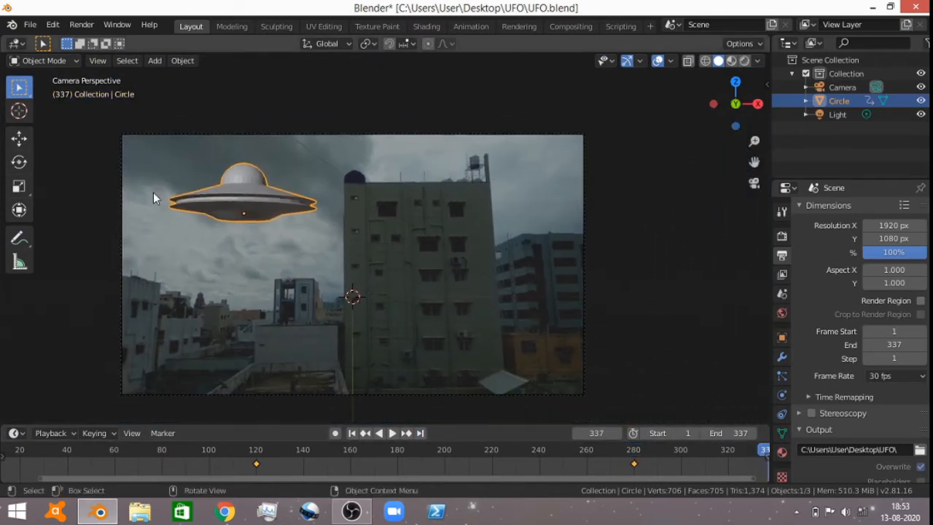
# Move the UFO along the global Y axis until it leaves the camera frame and insert a LocRotScale keyframe at frame 337
pyautogui.press('g')
pyautogui.press('y')
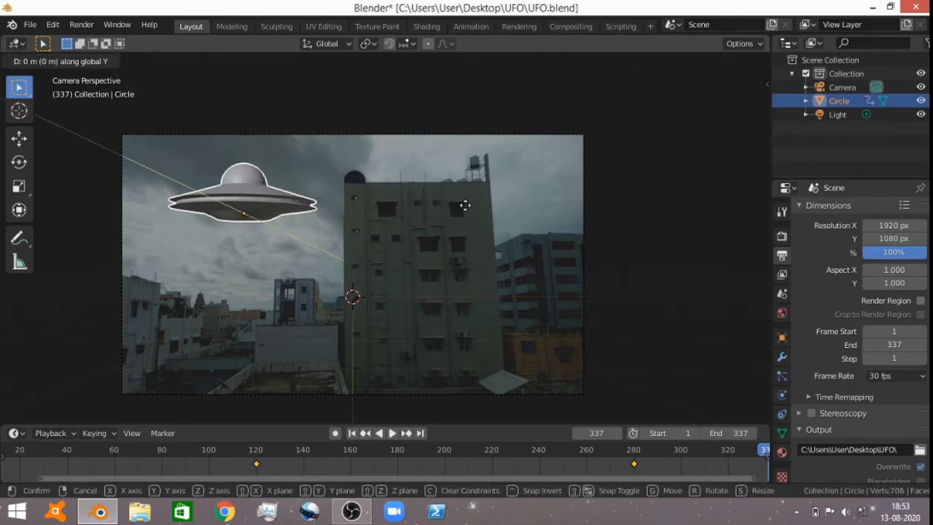
pyautogui.click(418, 114)
pyautogui.press('i')
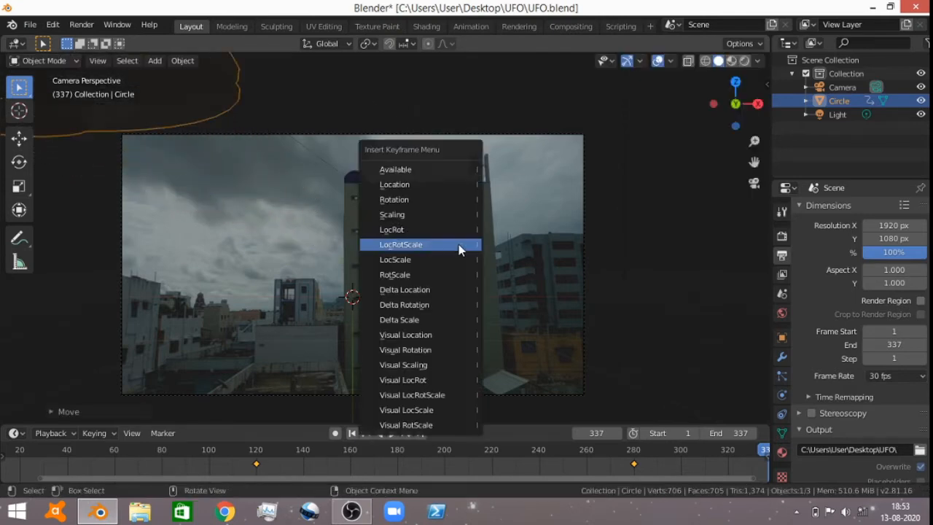
pyautogui.click(459, 245)
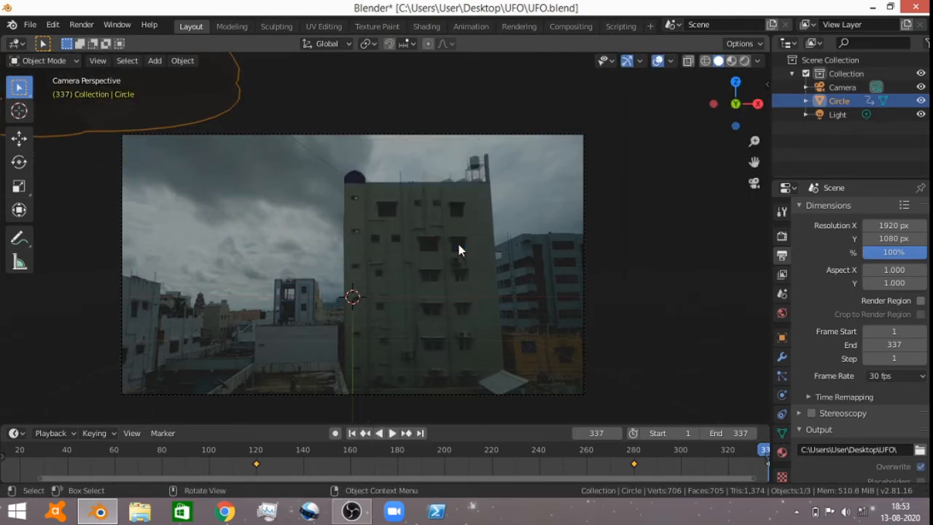
# Play the animation from frame 1 and examine the UFO's descent and spin up close in the camera view
pyautogui.click(351, 433)
pyautogui.scroll(1, 388, 242)
pyautogui.scroll(1, 387, 242)
pyautogui.scroll(-2, 388, 241)
pyautogui.press('b')
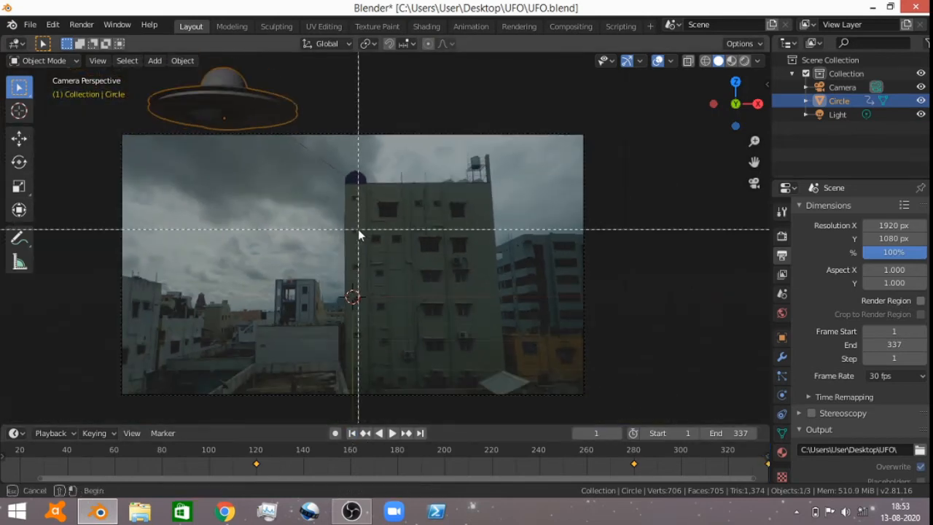
pyautogui.press('Escape')
pyautogui.press('space')
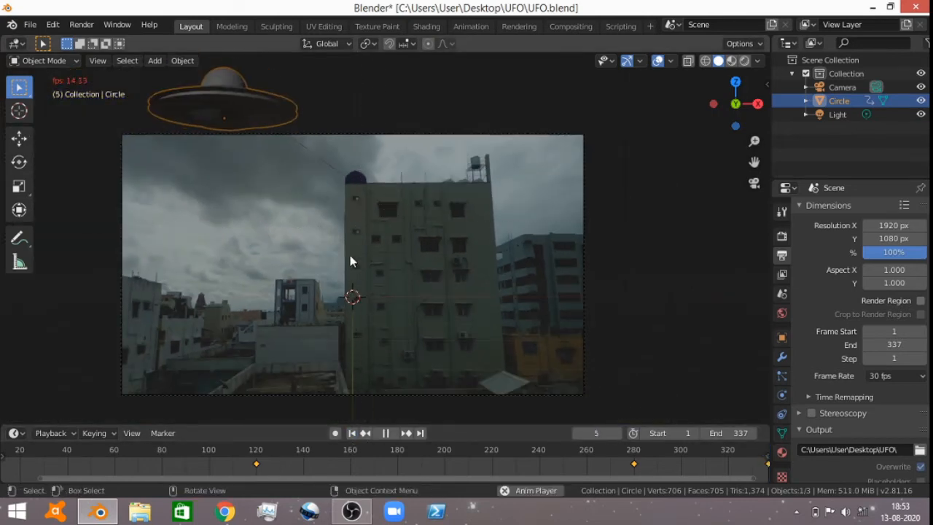
pyautogui.scroll(3, 293, 224)
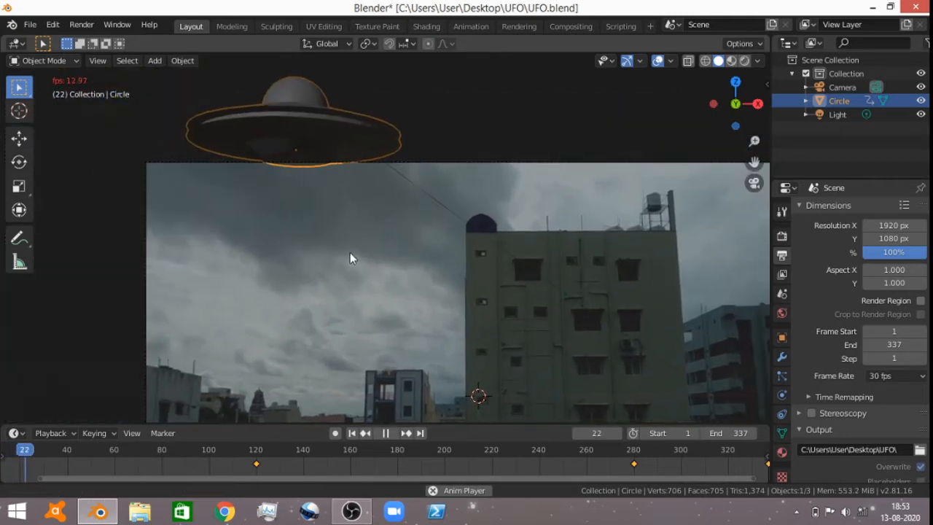
pyautogui.scroll(1, 351, 255)
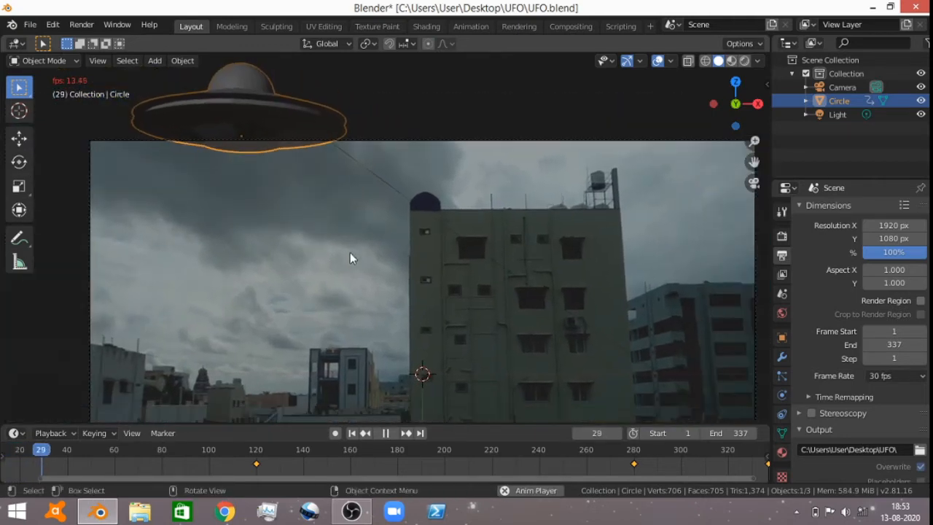
pyautogui.keyDown('shift'); pyautogui.moveTo(453, 325); pyautogui.dragTo(418, 312, button='middle'); pyautogui.keyUp('shift')
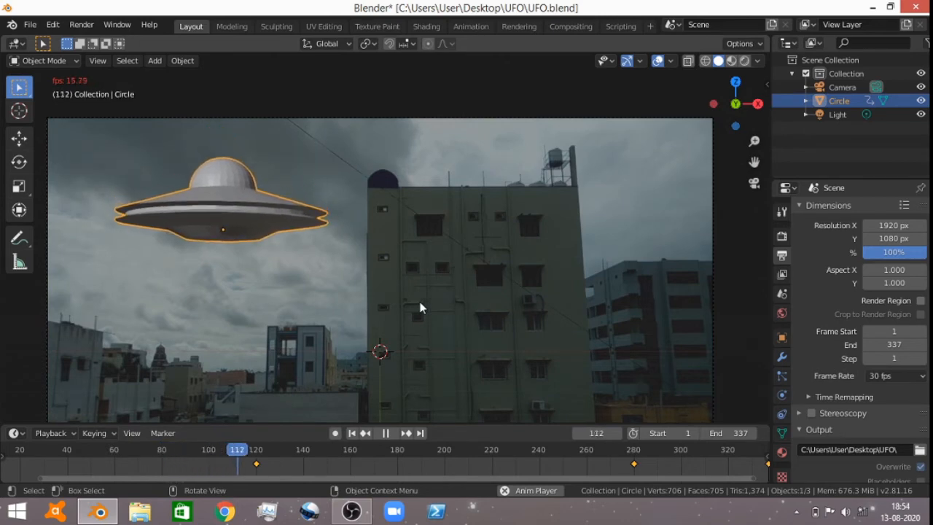
pyautogui.scroll(3, 425, 275)
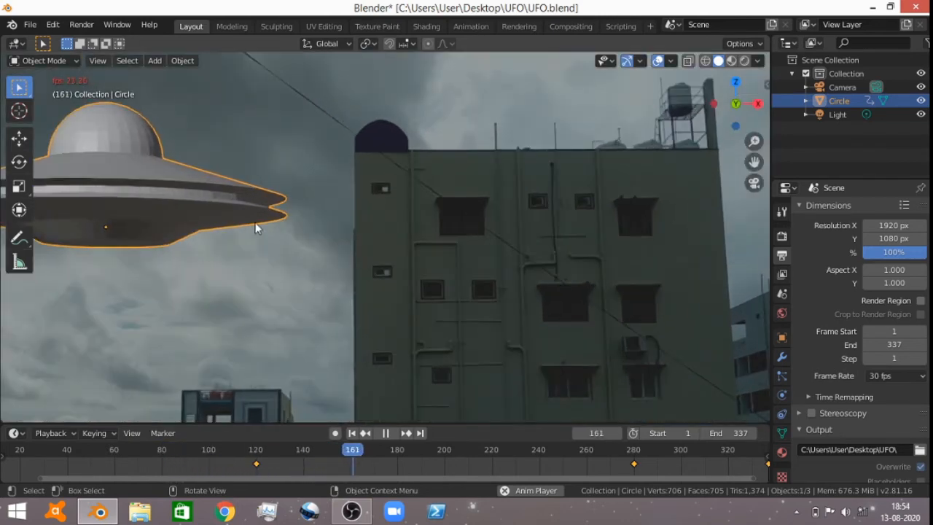
pyautogui.keyDown('shift'); pyautogui.moveTo(255, 223); pyautogui.dragTo(458, 252, button='middle'); pyautogui.keyUp('shift')
pyautogui.scroll(1, 283, 203)
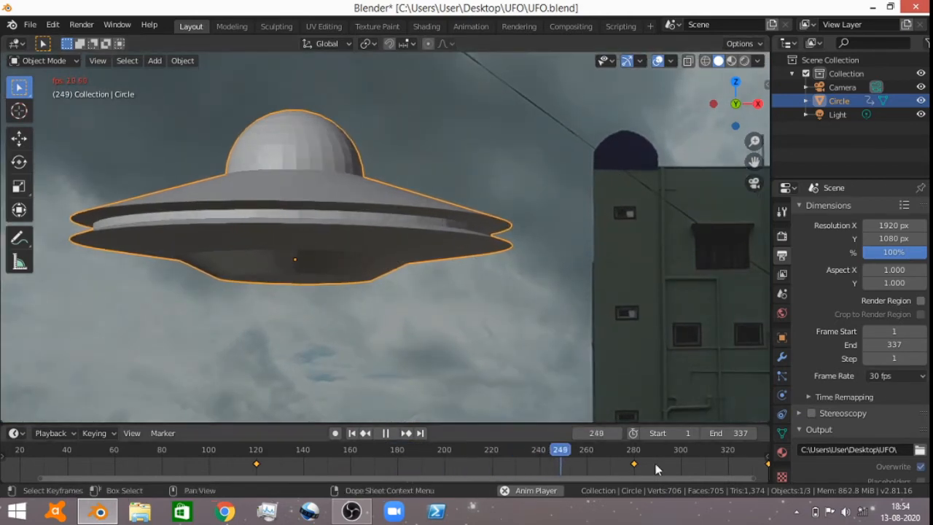
# Watch the UFO's exit towards frame 337, stop the playback and return to frame 1
pyautogui.moveTo(655, 463); pyautogui.dragTo(465, 437, button='middle')
pyautogui.press('KP_0')
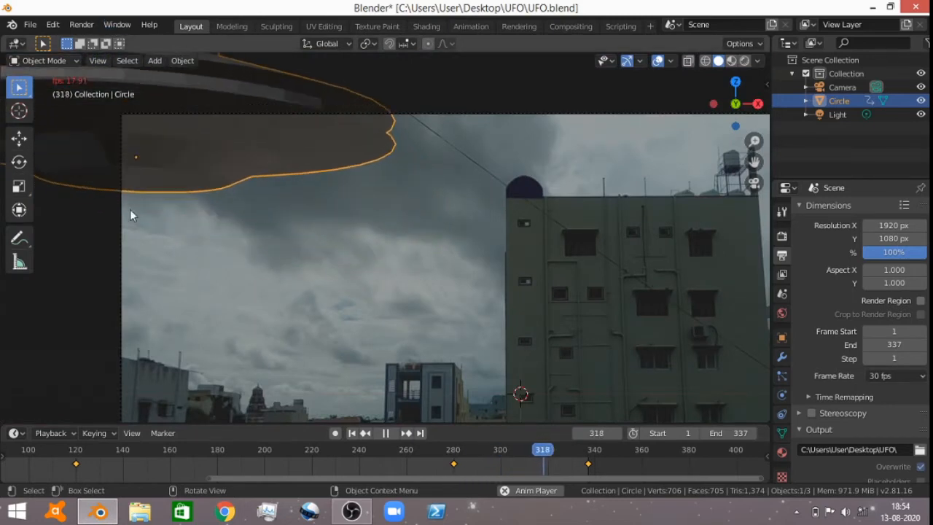
pyautogui.scroll(-3, 448, 260)
pyautogui.click(388, 435)
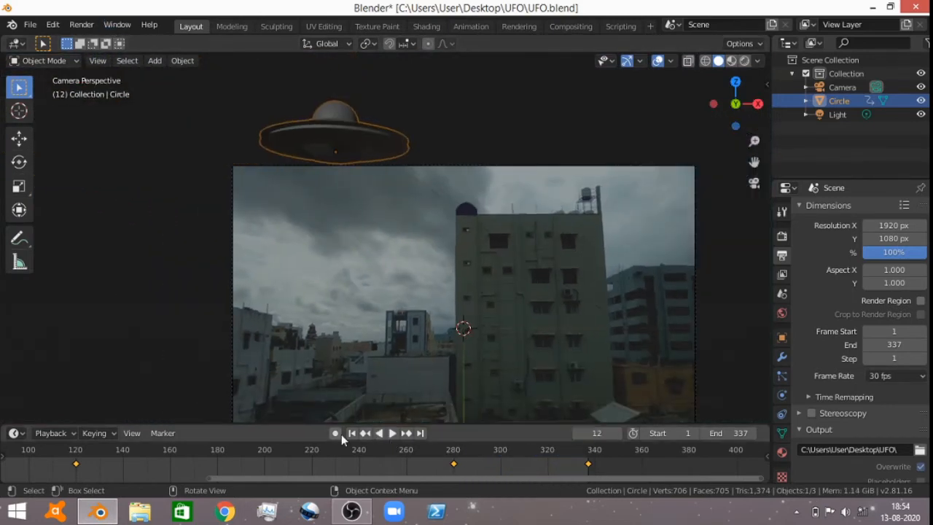
pyautogui.click(352, 433)
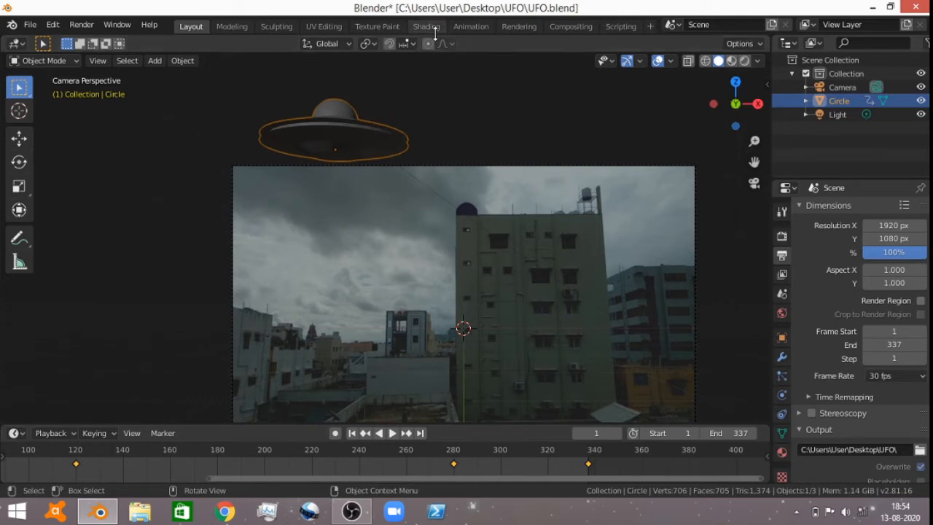
# Switch to the Compositing workspace and add a Render Layers node to the empty node tree
pyautogui.click(574, 27)
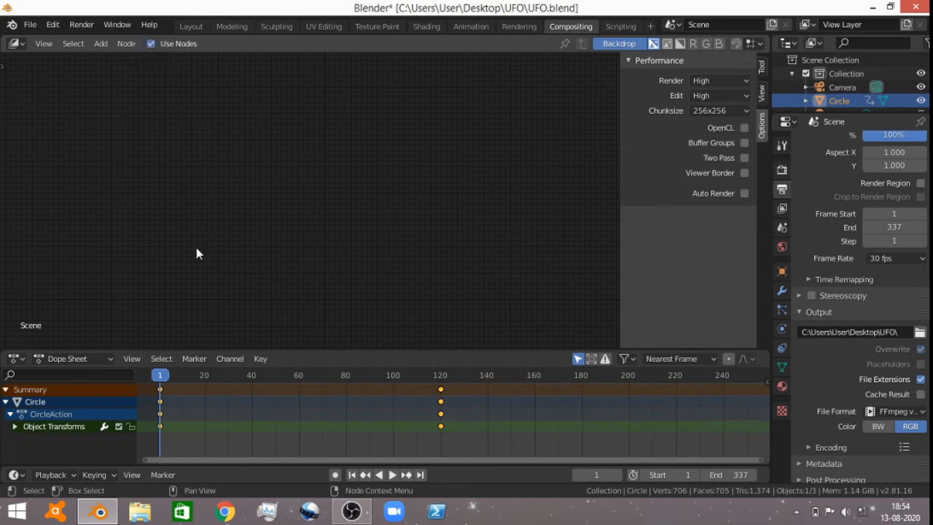
pyautogui.hotkey('shift', 'a')
pyautogui.write('bok')
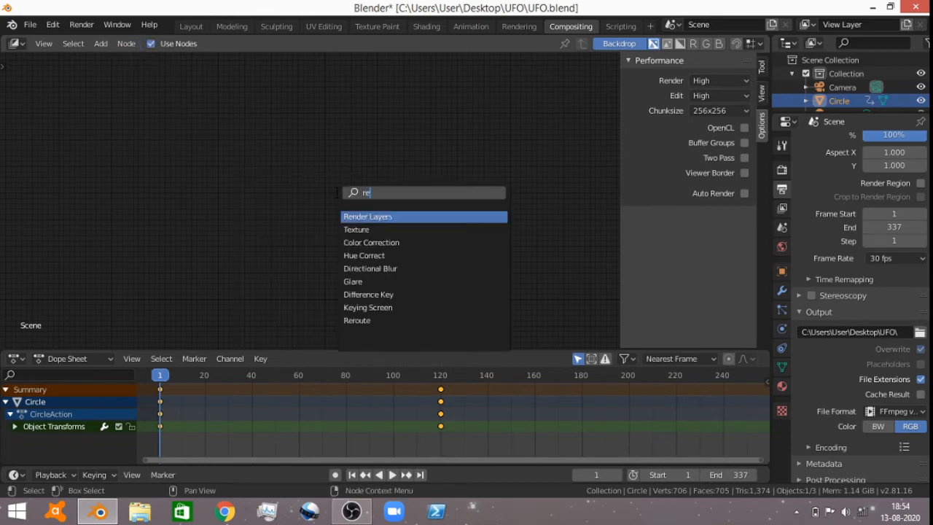
pyautogui.press('Return')
pyautogui.click(235, 124)
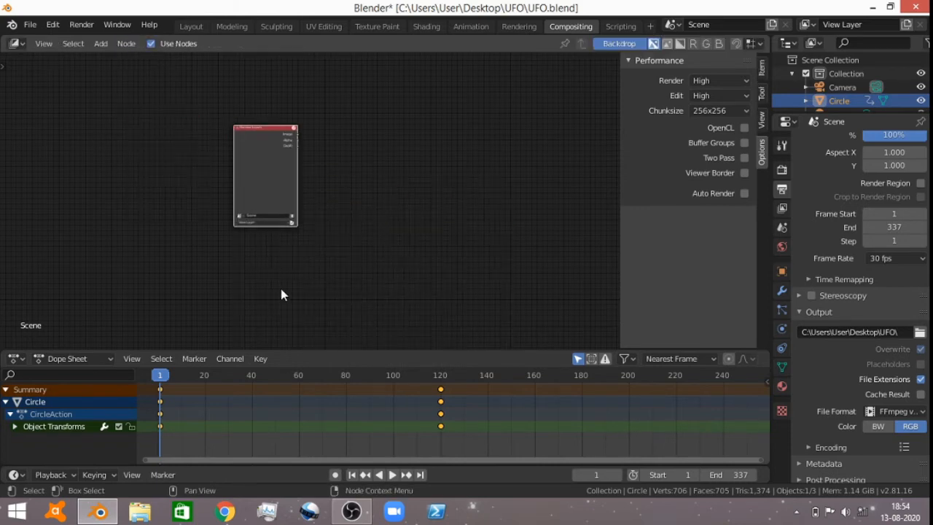
pyautogui.scroll(4, 265, 371)
pyautogui.scroll(6, 282, 289)
pyautogui.scroll(-5, 373, 421)
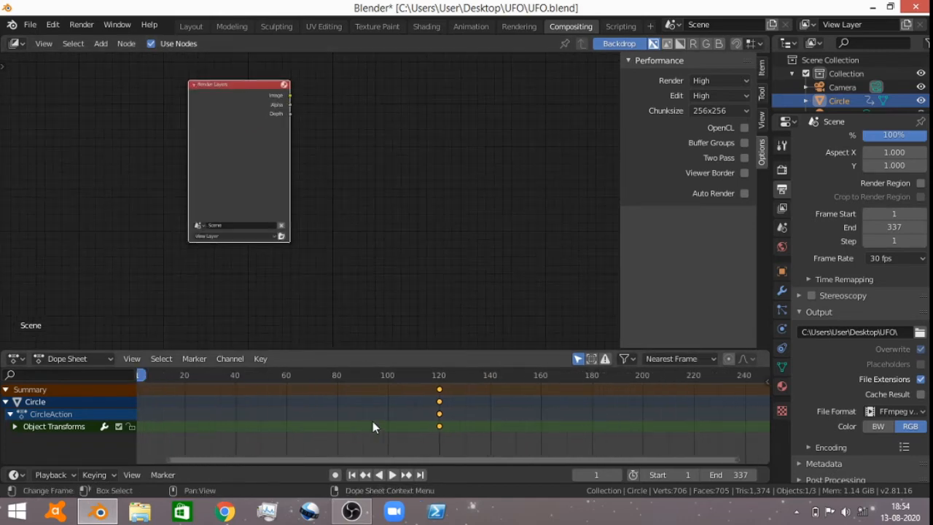
pyautogui.scroll(-1, 540, 418)
pyautogui.moveTo(540, 419); pyautogui.dragTo(518, 422, button='middle')
pyautogui.scroll(2, 355, 236)
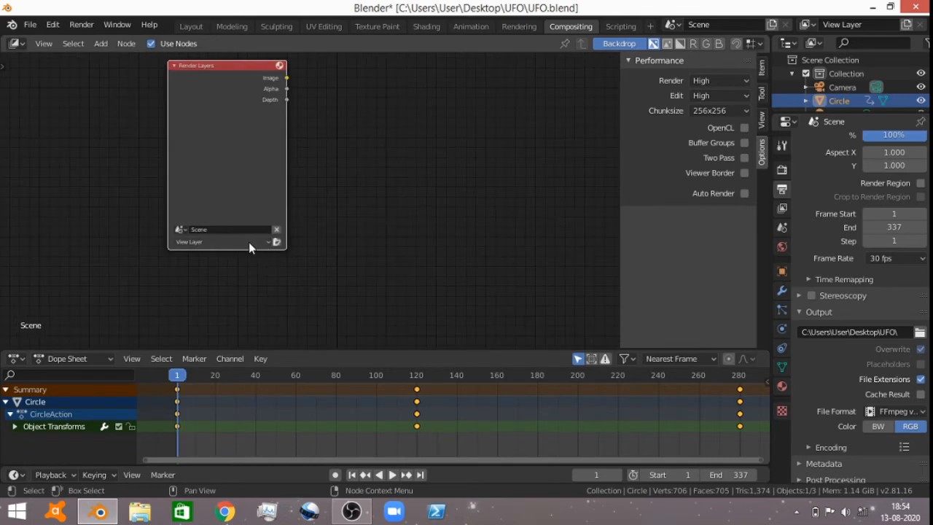
pyautogui.scroll(-1, 280, 146)
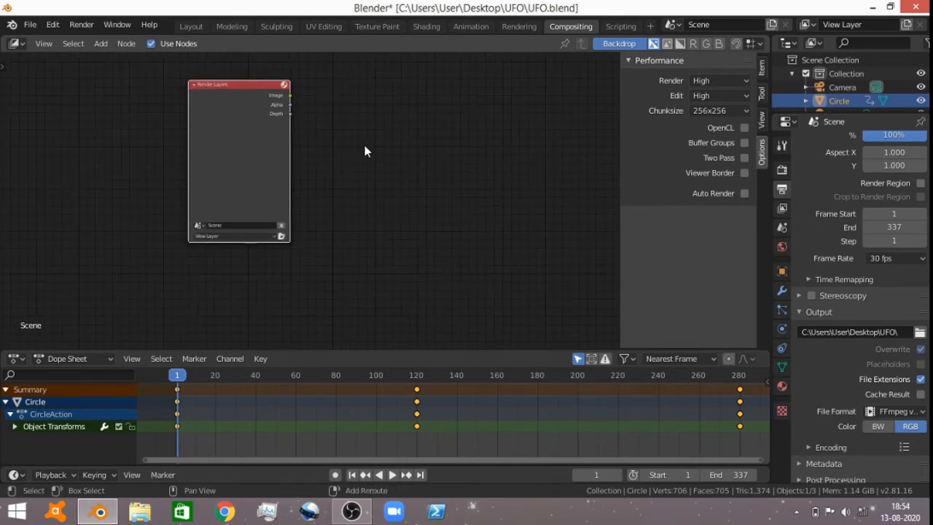
# Add a Composite node well to the right of Render Layers and link the Render Layers Image output to its Image input
pyautogui.hotkey('shift', 'a')
pyautogui.click(365, 150)
pyautogui.write('c')
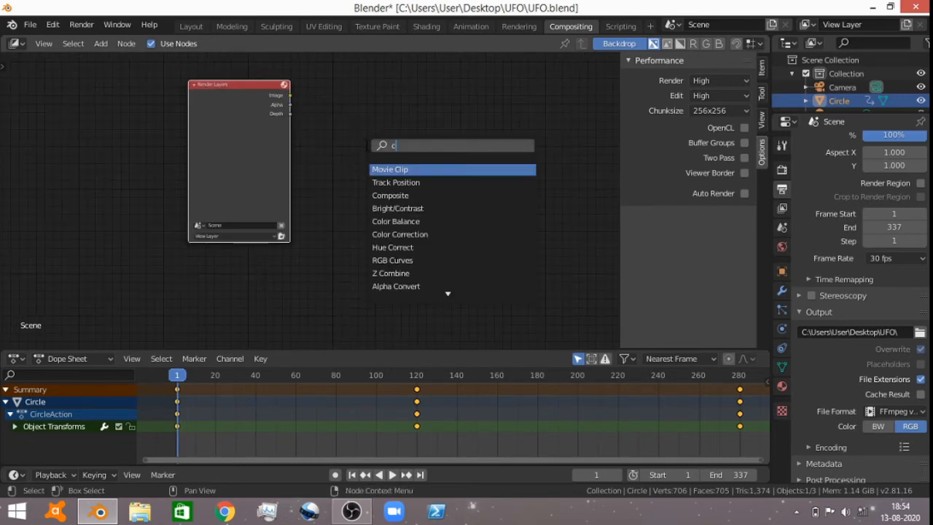
pyautogui.write('om')
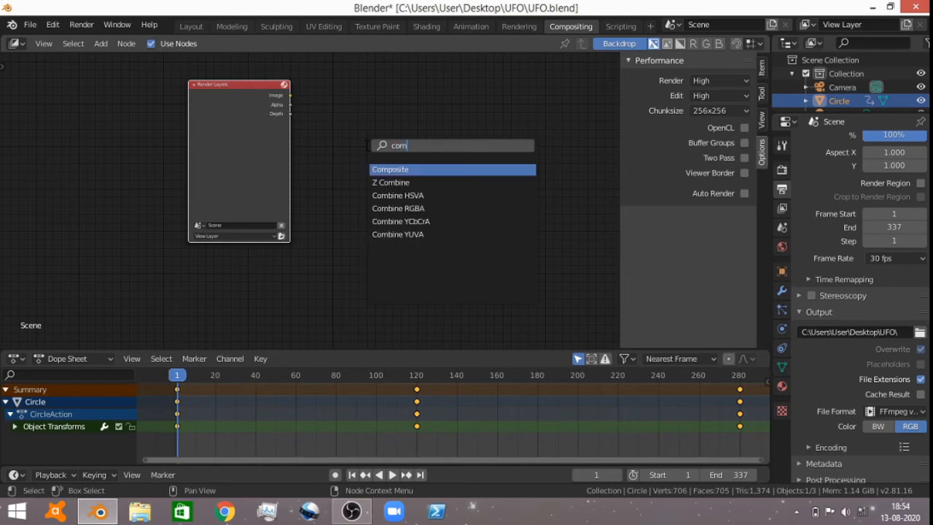
pyautogui.press('Return')
pyautogui.click(504, 80)
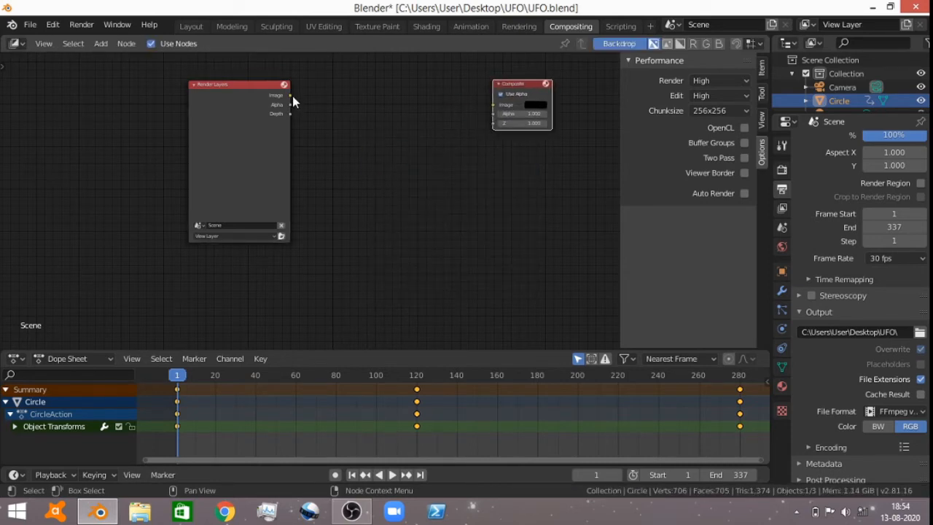
pyautogui.moveTo(290, 95); pyautogui.dragTo(308, 96)
pyautogui.moveTo(443, 80); pyautogui.dragTo(495, 106)
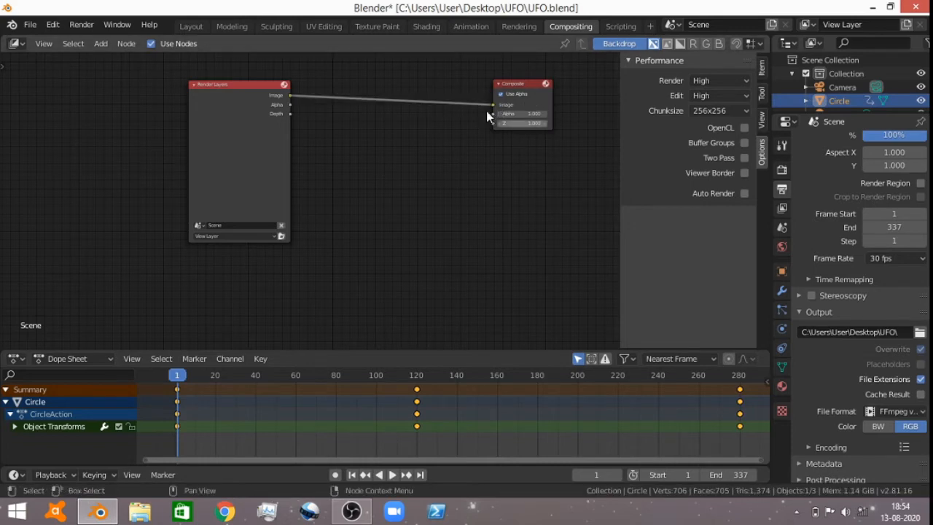
# Move the Render Layers node farther from the Composite node and add a Movie Clip node above it
pyautogui.scroll(-4, 278, 155)
pyautogui.moveTo(269, 162); pyautogui.dragTo(131, 157)
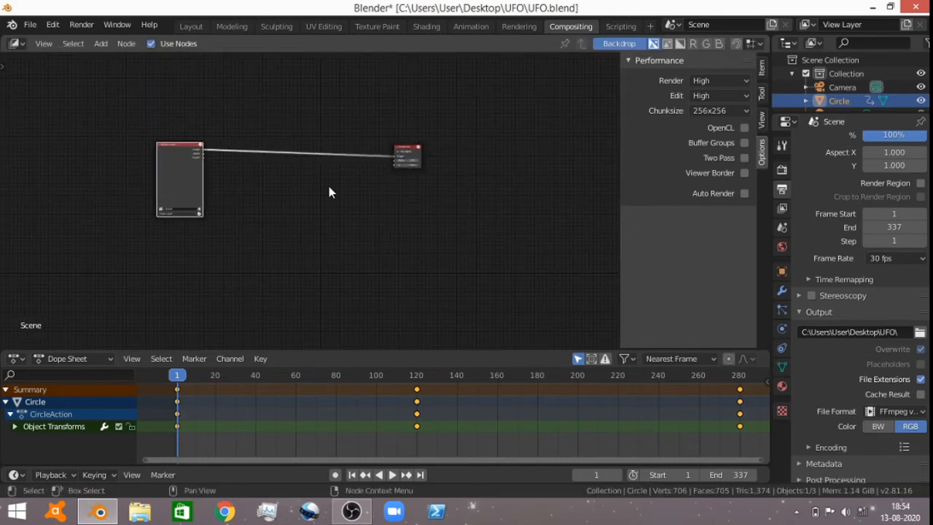
pyautogui.hotkey('shift', 'a')
pyautogui.click(328, 178)
pyautogui.write('mi')
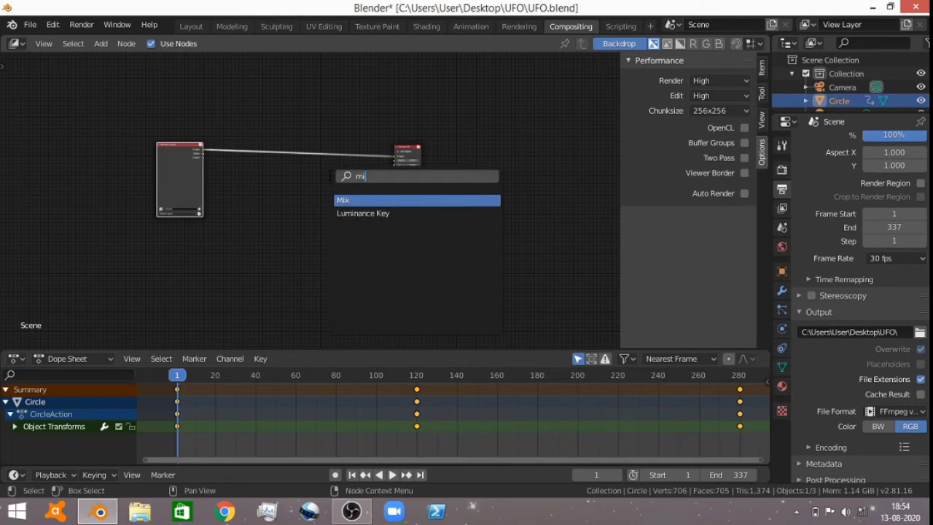
pyautogui.press('BackSpace')
pyautogui.write('ov')
pyautogui.press('Return')
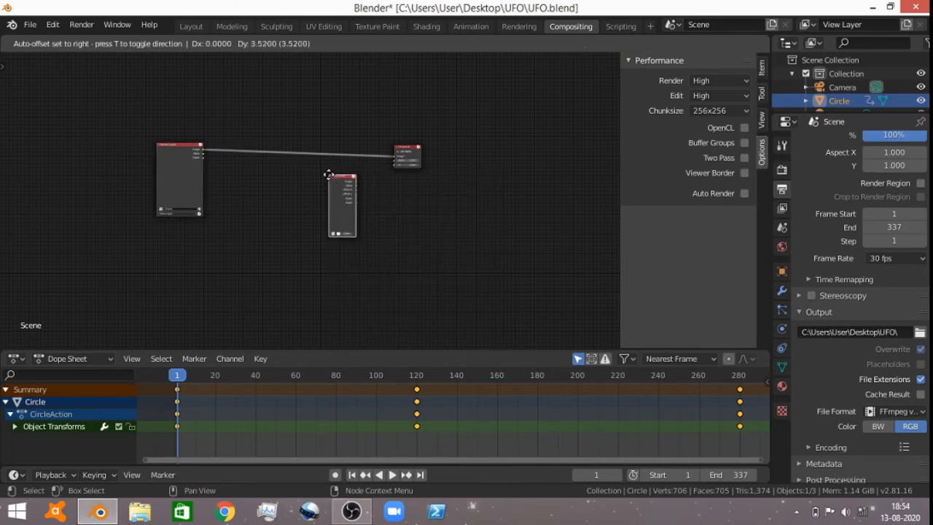
pyautogui.click(182, 81)
# Assign the already loaded sky footage clip to the Movie Clip node
pyautogui.scroll(2, 251, 204)
pyautogui.scroll(2, 219, 190)
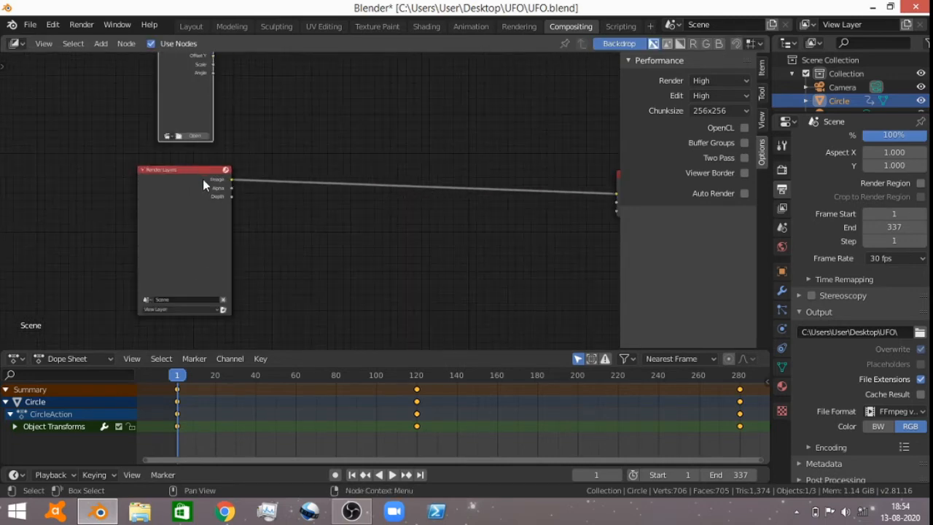
pyautogui.click(169, 137)
pyautogui.click(177, 151)
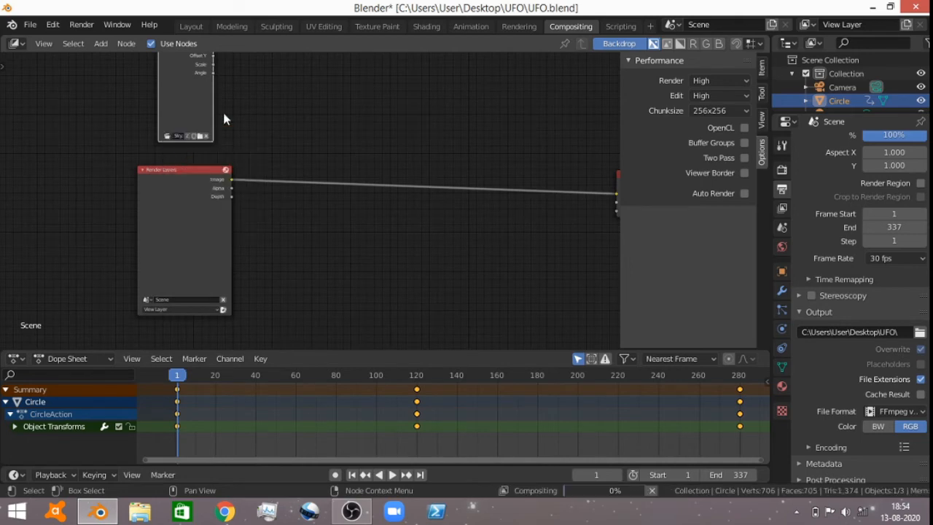
# Preview the Movie Clip image through a Viewer node as backdrop and place the Viewer above the Composite node
pyautogui.scroll(-8, 349, 155)
pyautogui.moveTo(348, 155); pyautogui.dragTo(288, 174, button='middle')
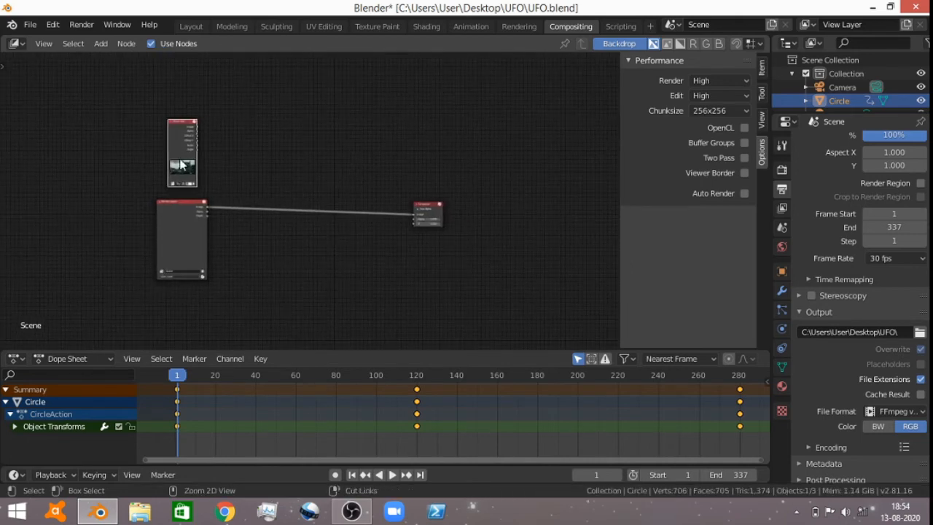
pyautogui.keyDown('ctrl'); pyautogui.keyDown('shift'); pyautogui.click(175, 131); pyautogui.keyUp('shift'); pyautogui.keyUp('ctrl')
pyautogui.scroll(1, 221, 131)
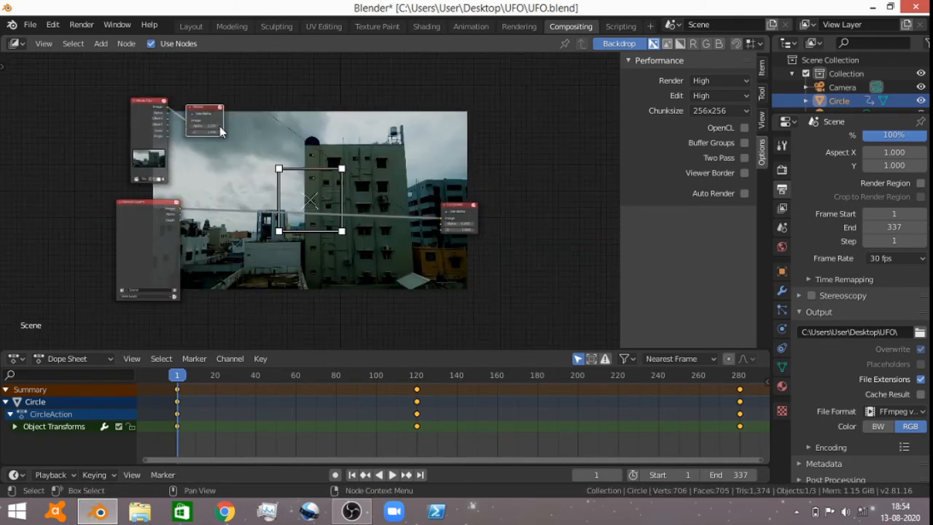
pyautogui.moveTo(216, 116); pyautogui.dragTo(423, 175)
# Insert a Scale node into the link between the Movie Clip and Viewer nodes, close to the Movie Clip node
pyautogui.hotkey('shift', 'a')
pyautogui.click(255, 183)
pyautogui.write('sca')
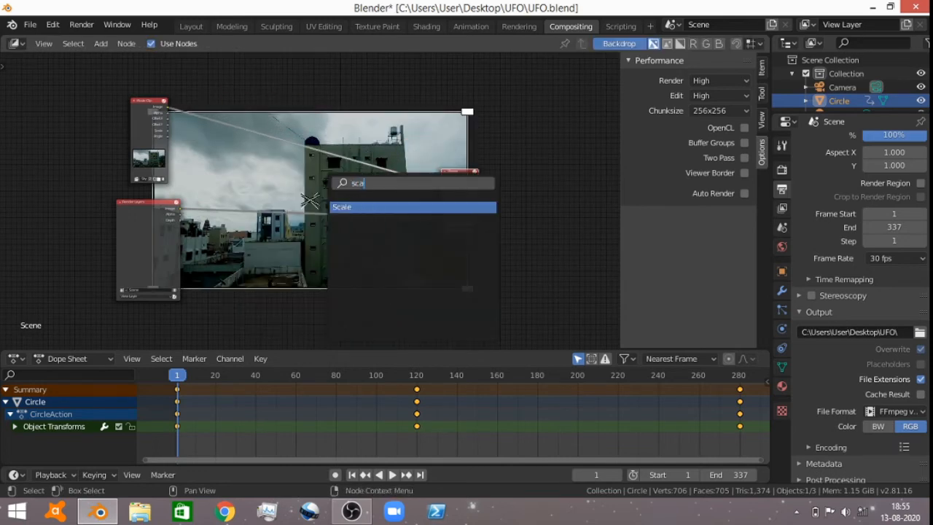
pyautogui.press('Return')
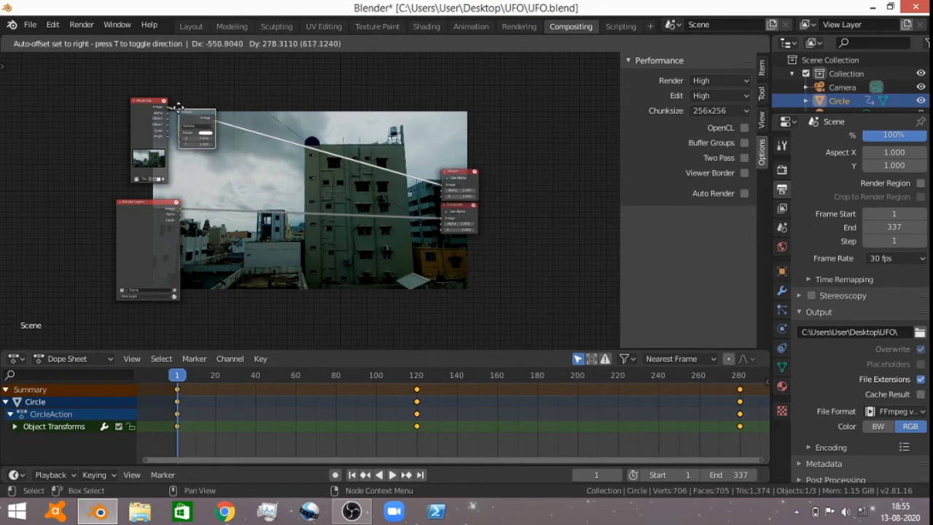
pyautogui.click(212, 126)
# Set the Scale node's space to Render Size
pyautogui.click(212, 125)
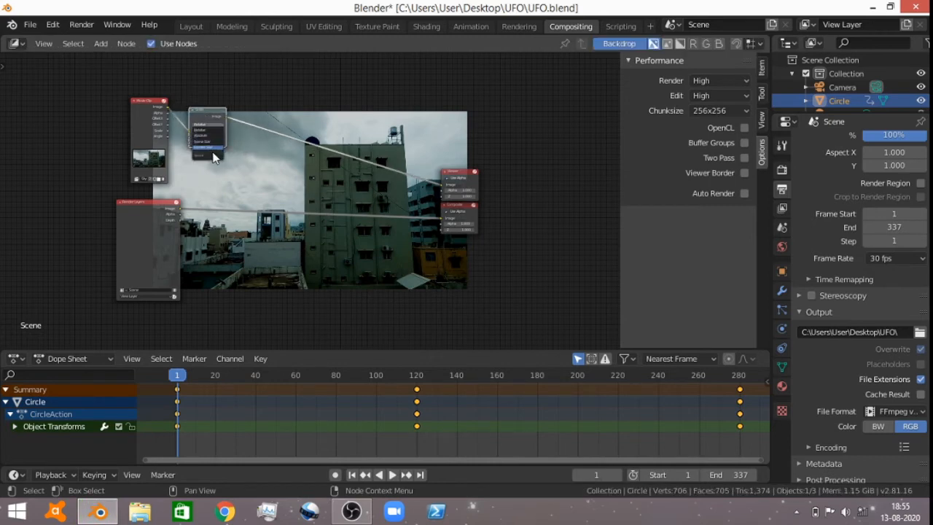
pyautogui.click(213, 153)
pyautogui.scroll(2, 227, 139)
pyautogui.click(150, 80)
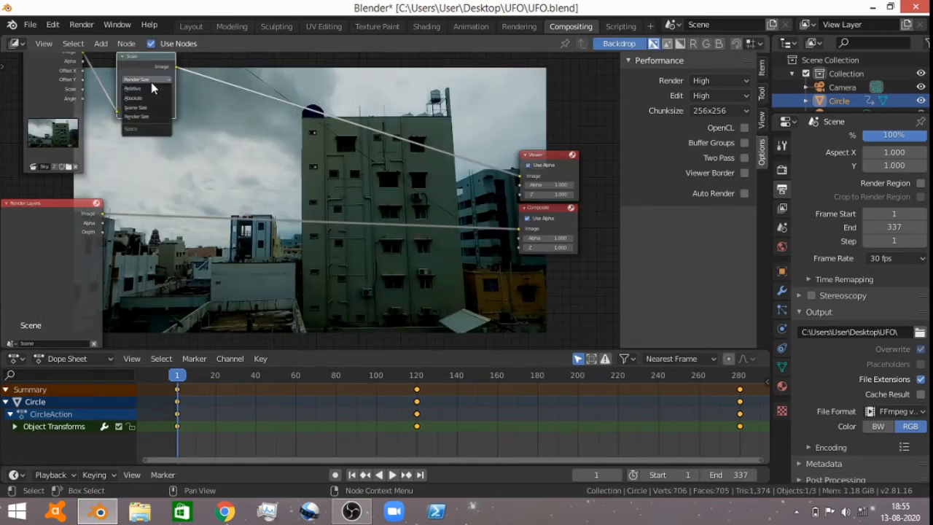
pyautogui.click(145, 117)
pyautogui.scroll(-2, 338, 207)
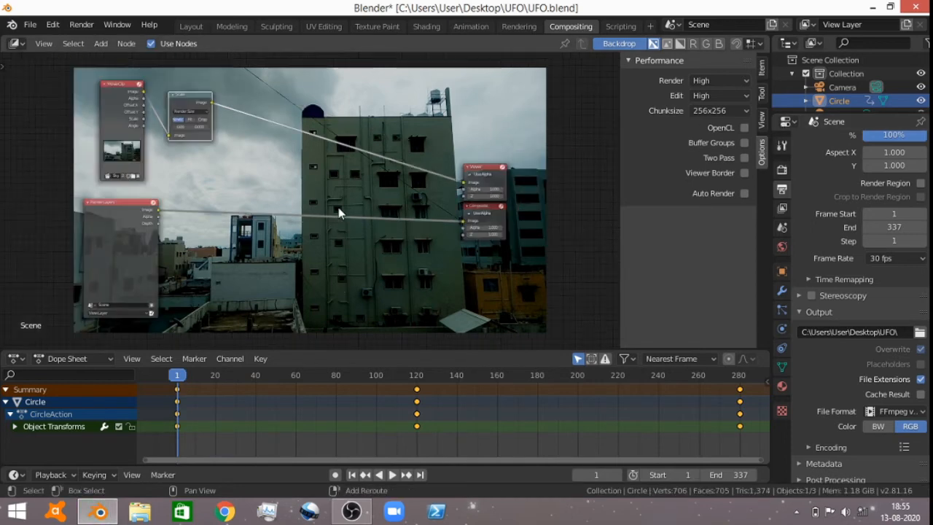
# Check the Transparent option in the render properties' Film settings
pyautogui.hotkey('shift', 'a')
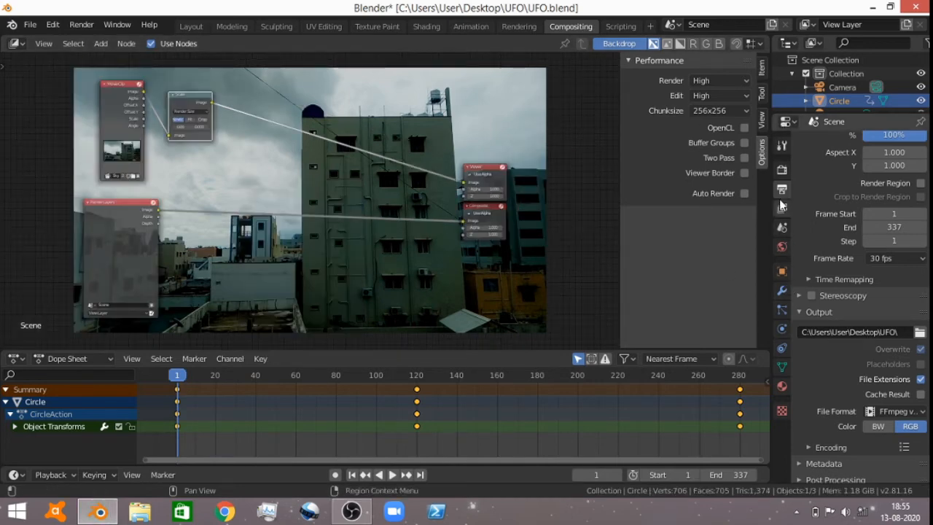
pyautogui.scroll(-1, 827, 395)
pyautogui.click(781, 170)
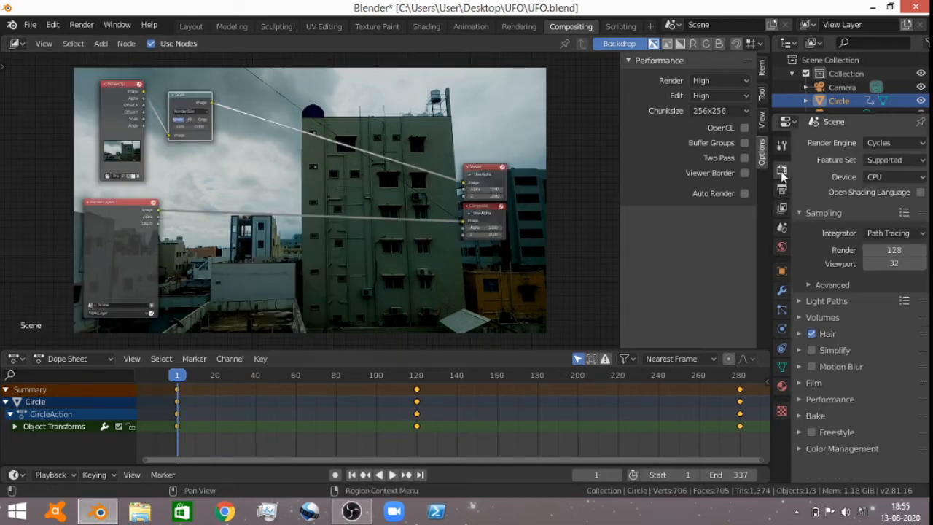
pyautogui.click(801, 375)
pyautogui.scroll(-2, 820, 425)
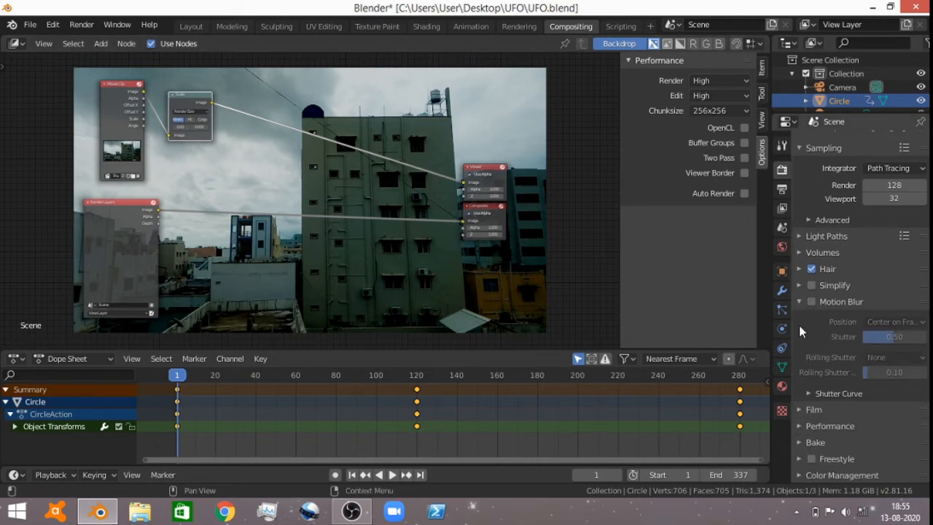
pyautogui.click(800, 301)
pyautogui.click(804, 382)
pyautogui.scroll(-1, 864, 363)
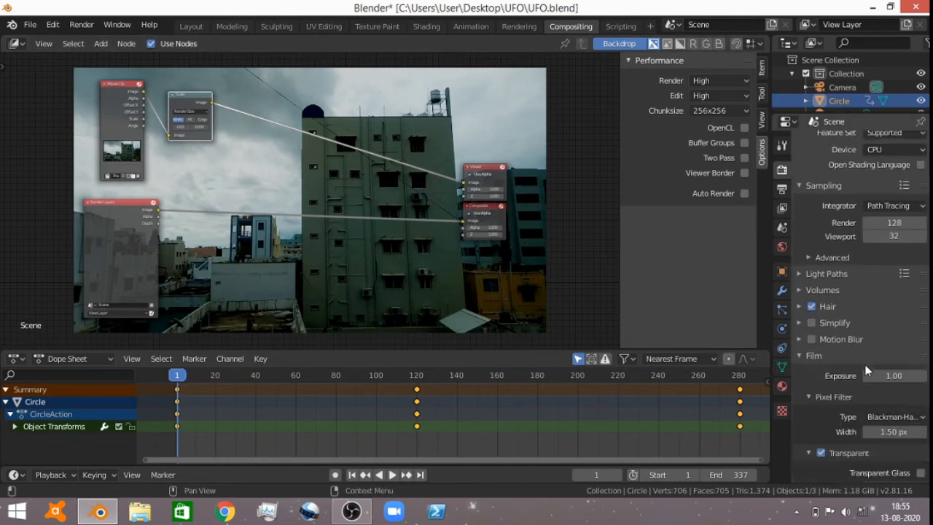
pyautogui.scroll(-2, 866, 370)
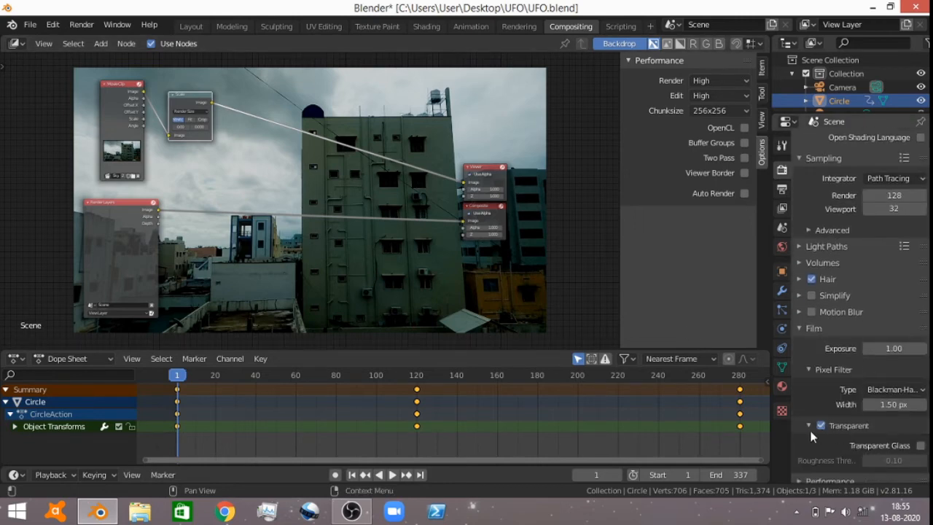
pyautogui.click(799, 328)
# Insert an Alpha Over node into the link between the Scale and Viewer nodes
pyautogui.scroll(1, 338, 204)
pyautogui.hotkey('shift', 'a')
pyautogui.click(342, 207)
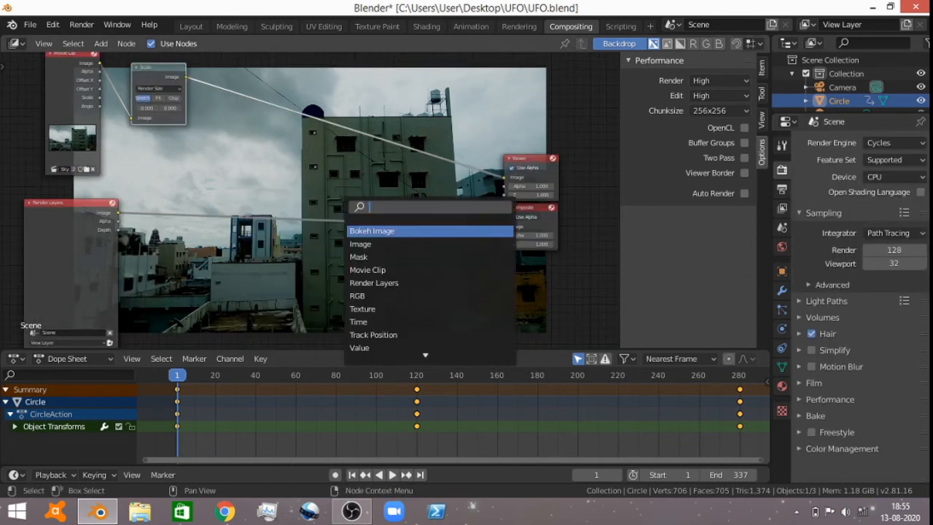
pyautogui.write('alp')
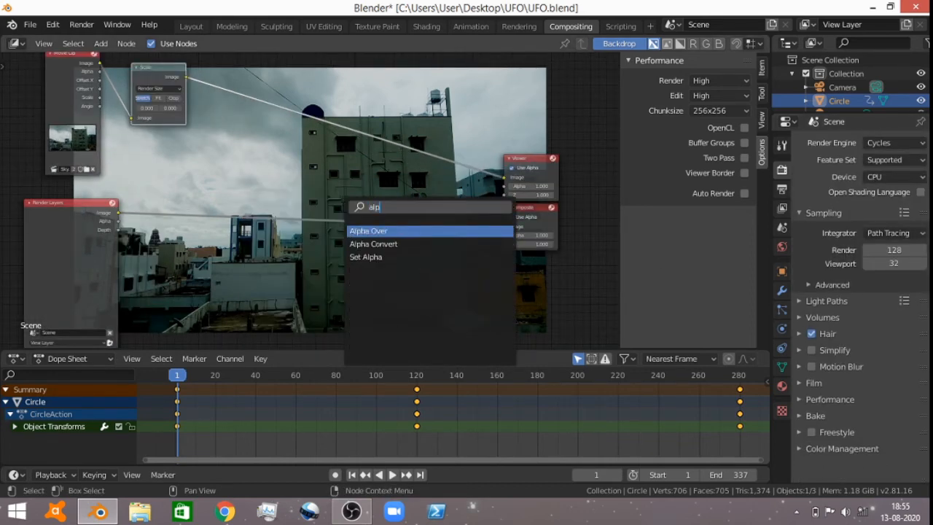
pyautogui.write('h')
pyautogui.press('Return')
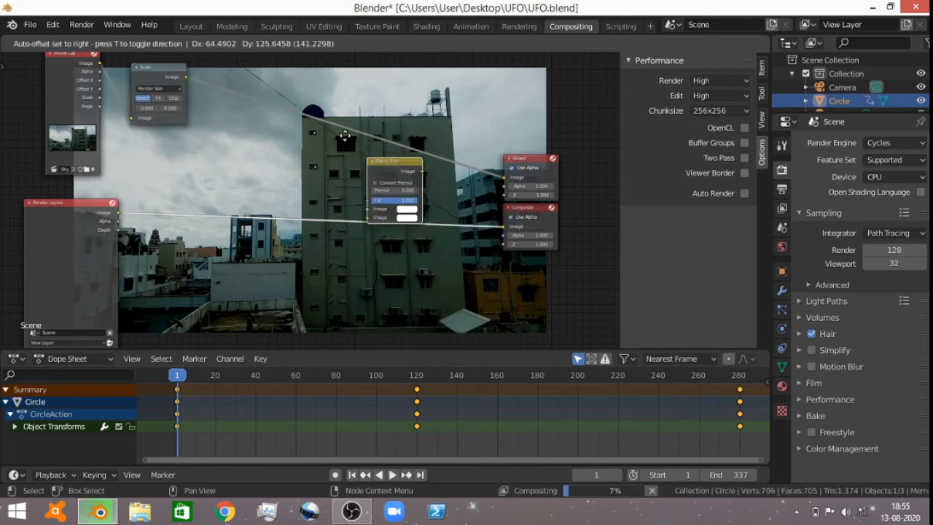
pyautogui.click(342, 132)
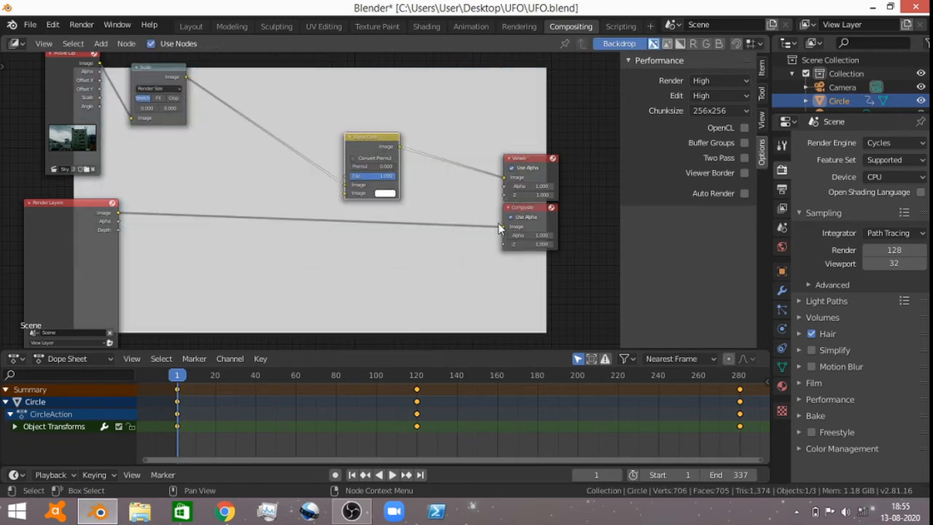
# Reroute the Render Layers Image to Alpha Over's second Image input and link the Alpha Over output to the Composite Image input
pyautogui.moveTo(504, 227); pyautogui.dragTo(344, 193)
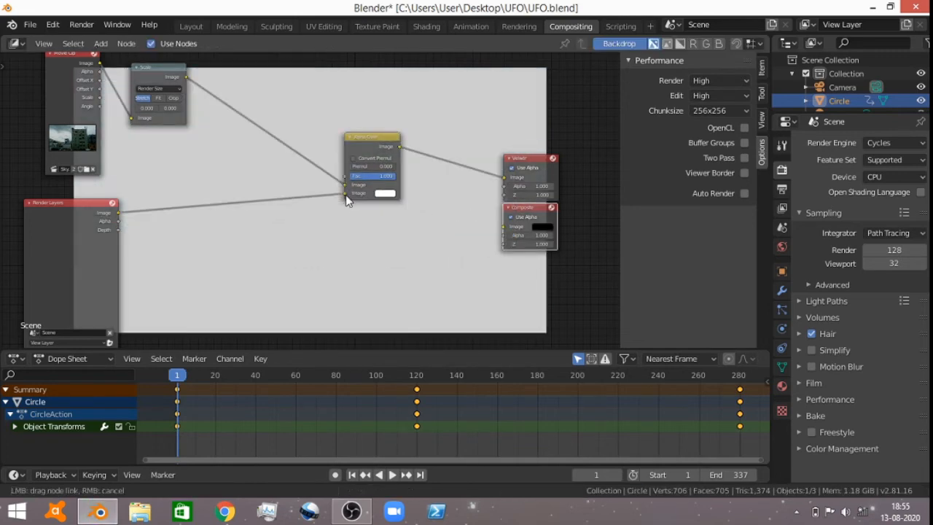
pyautogui.moveTo(399, 146); pyautogui.dragTo(409, 163)
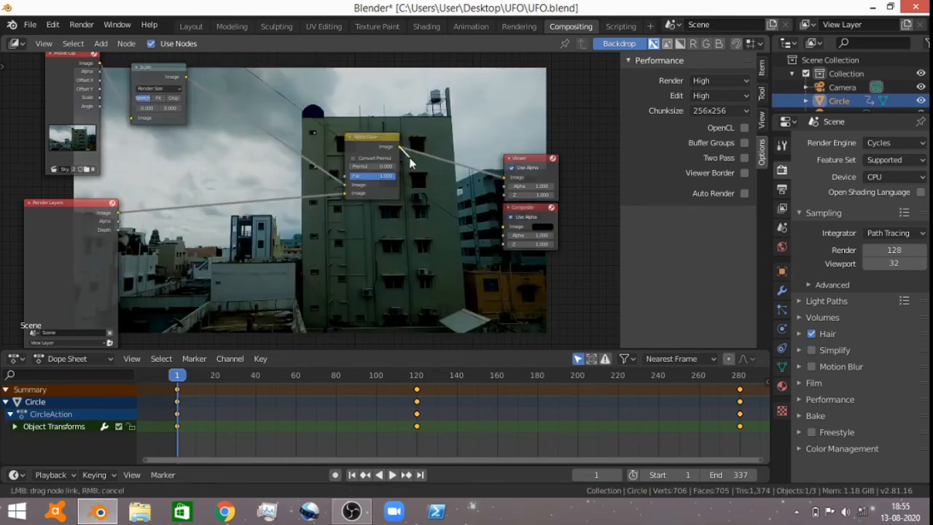
pyautogui.moveTo(484, 216); pyautogui.dragTo(504, 226)
# Set the Alpha Over node's Fac to 0.8
pyautogui.moveTo(174, 152); pyautogui.dragTo(346, 246, button='middle')
pyautogui.scroll(2, 336, 207)
pyautogui.keyDown('shift'); pyautogui.moveTo(448, 270); pyautogui.dragTo(311, 218, button='middle'); pyautogui.keyUp('shift')
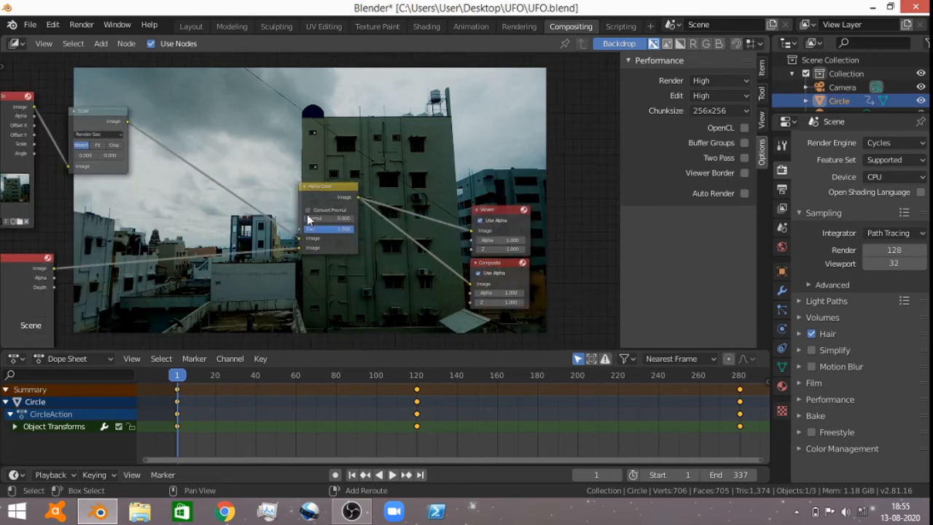
pyautogui.scroll(5, 317, 217)
pyautogui.moveTo(364, 246); pyautogui.dragTo(321, 128, button='middle')
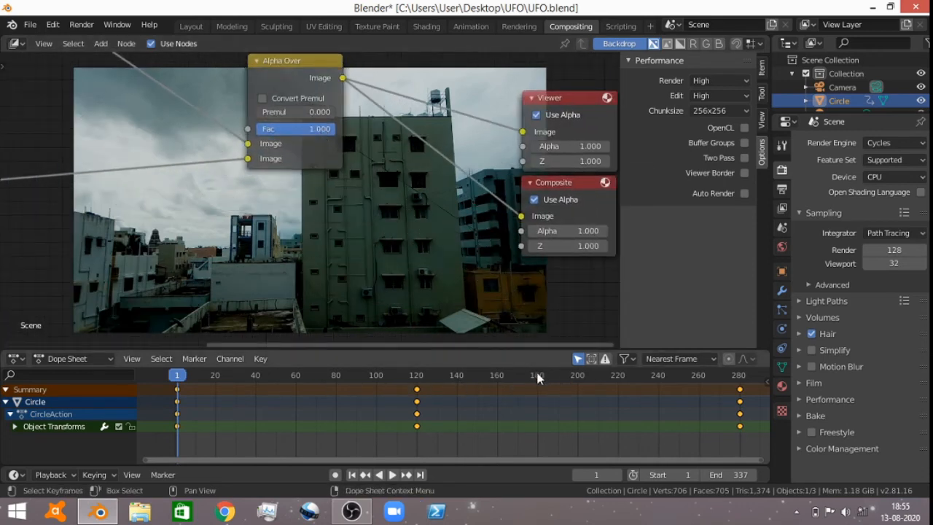
pyautogui.click(303, 129)
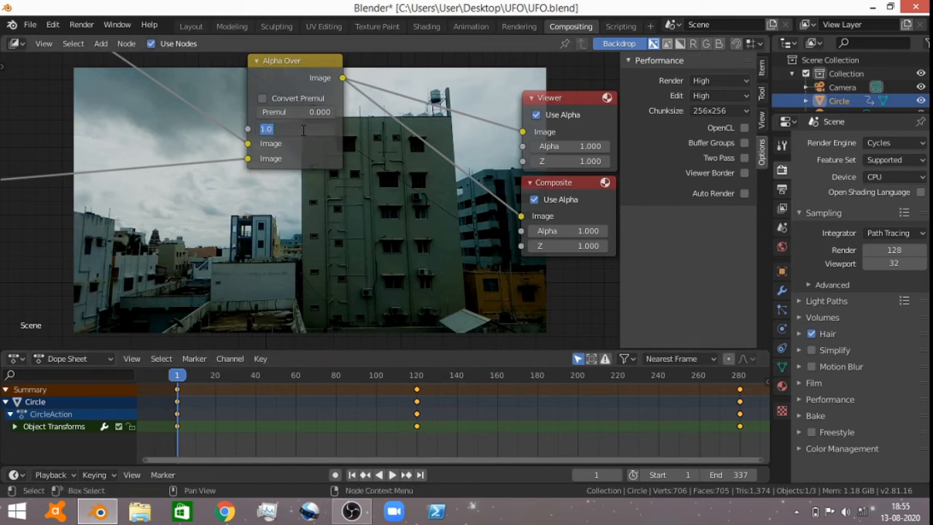
pyautogui.press('BackSpace')
pyautogui.write('.8')
pyautogui.press('Return')
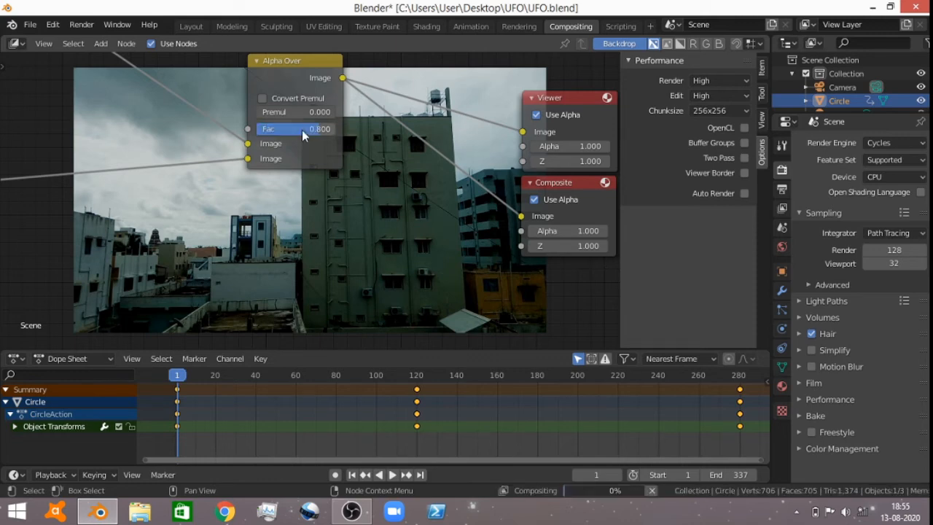
# Keep the desktop UFO folder as the render output location and choose FFmpeg video as the file format
pyautogui.scroll(-5, 396, 198)
pyautogui.moveTo(281, 193); pyautogui.dragTo(315, 197, button='middle')
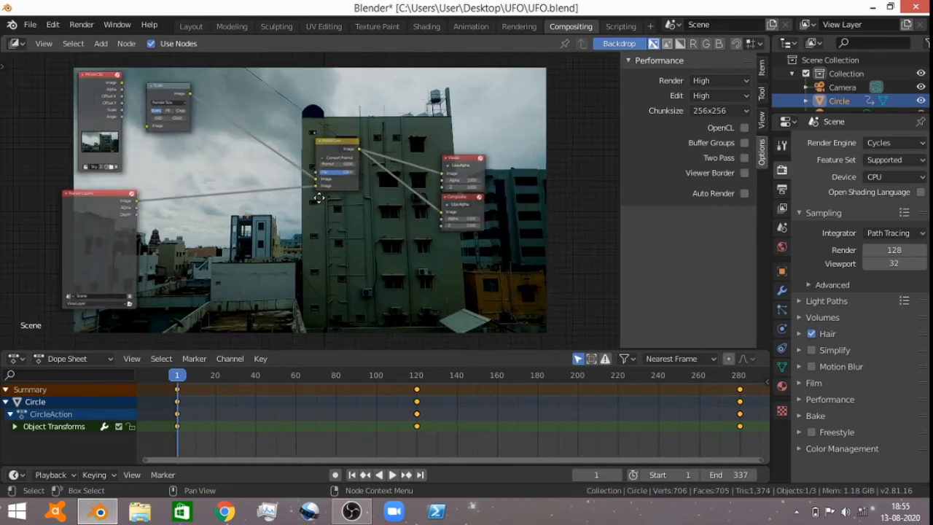
pyautogui.click(782, 189)
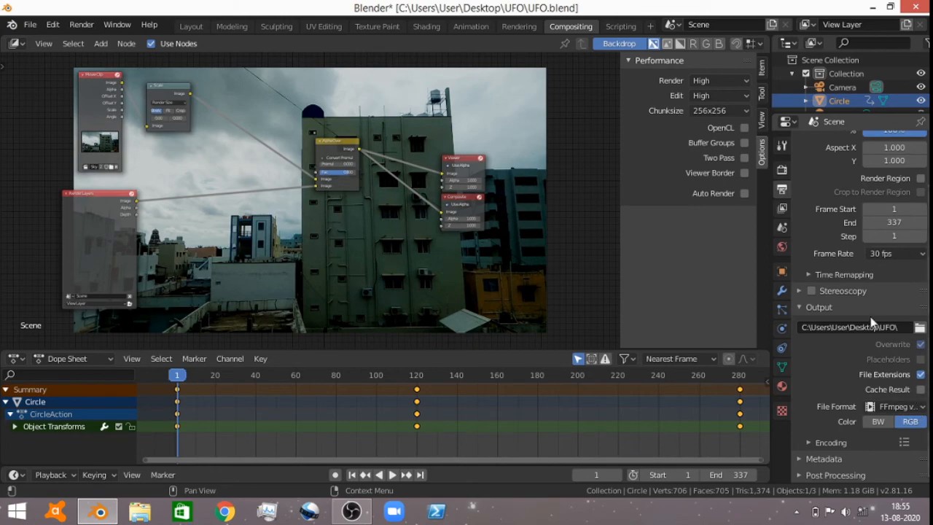
pyautogui.click(920, 328)
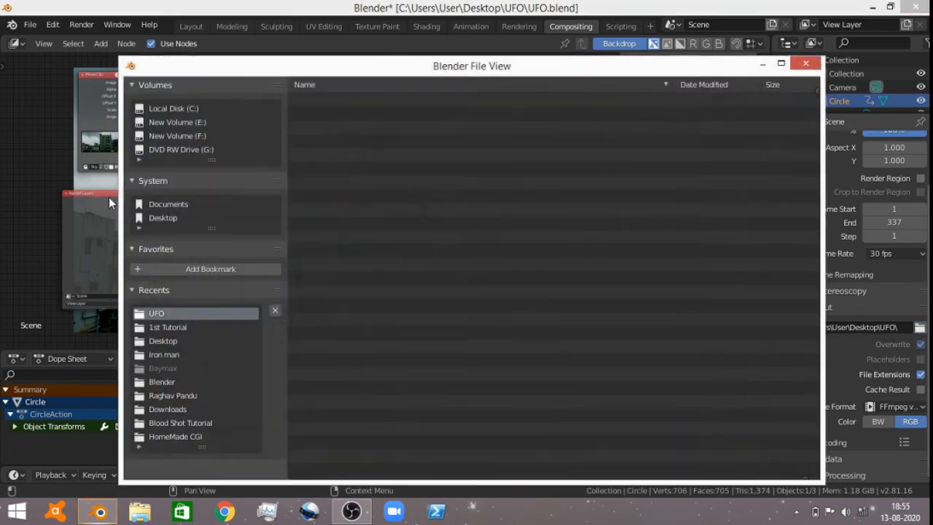
pyautogui.click(670, 464)
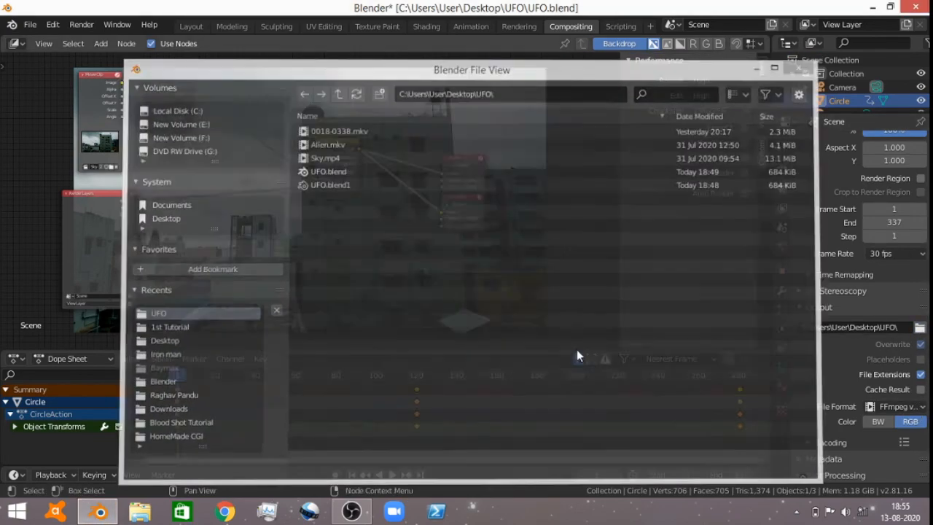
pyautogui.click(904, 407)
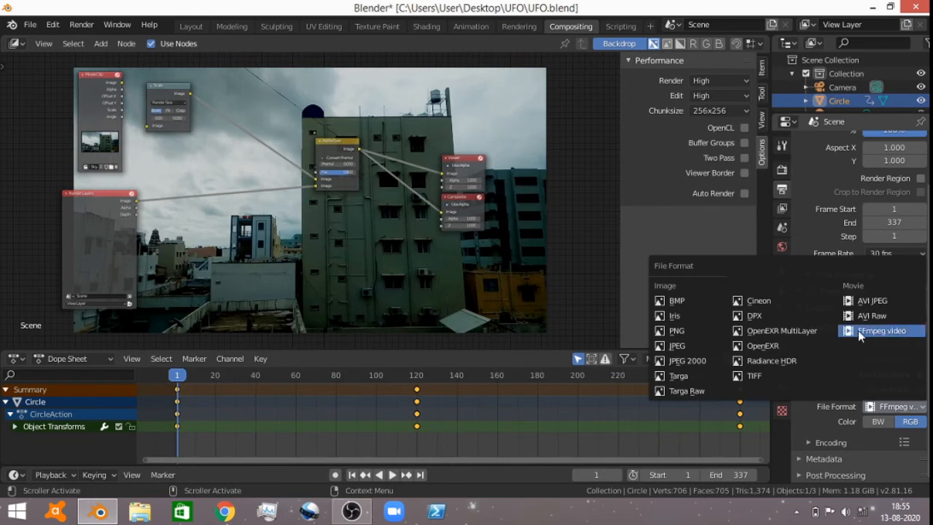
pyautogui.click(895, 333)
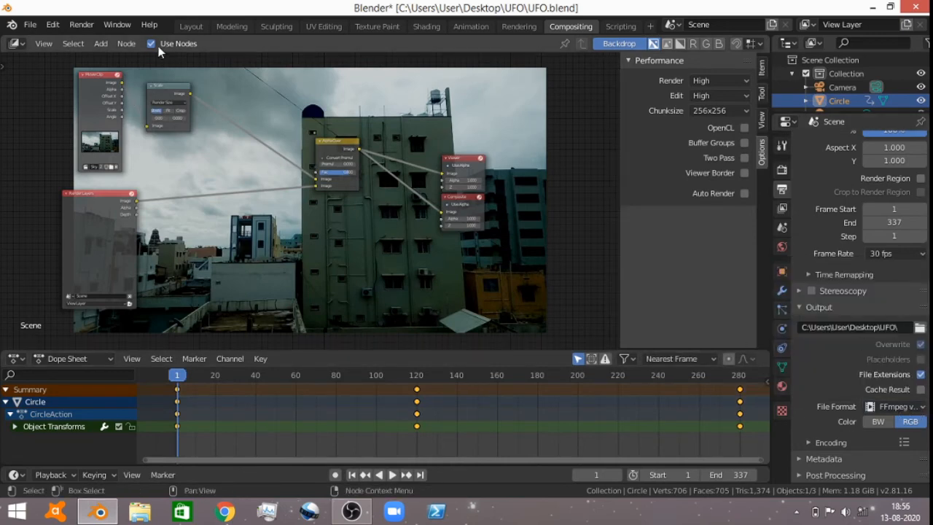
# Start rendering the full animation
pyautogui.click(81, 24)
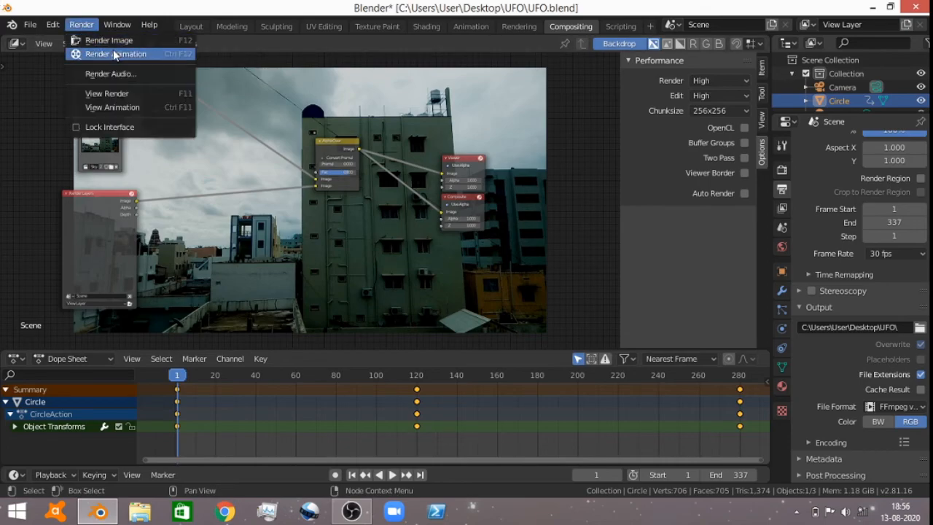
pyautogui.click(113, 51)
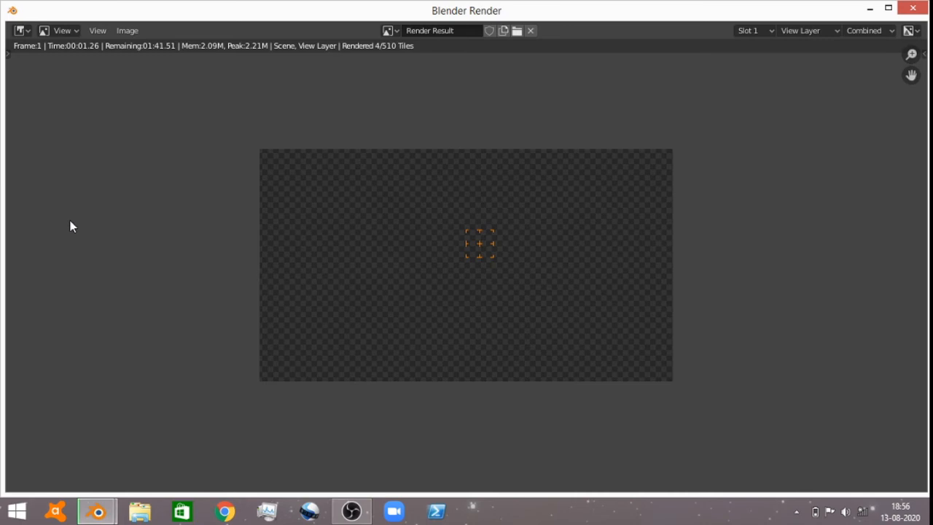
pyautogui.click(352, 511)
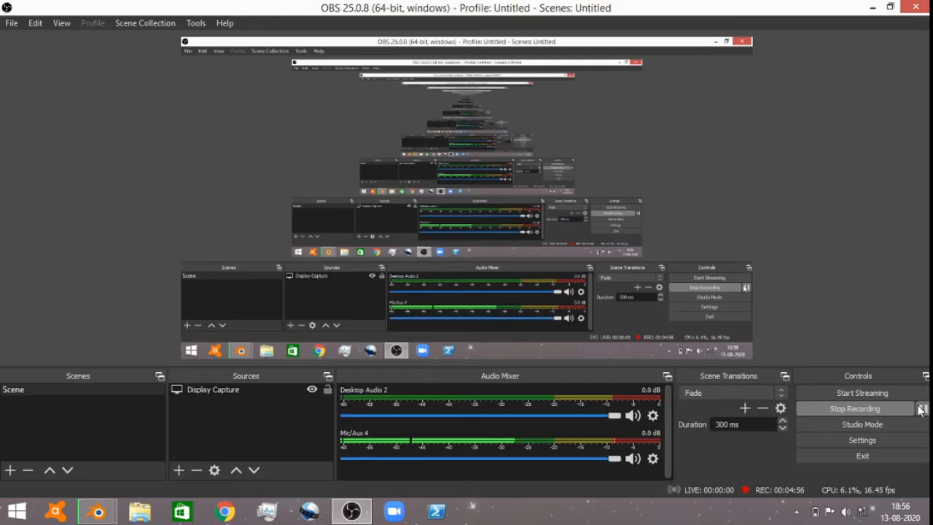
pyautogui.click(922, 409)
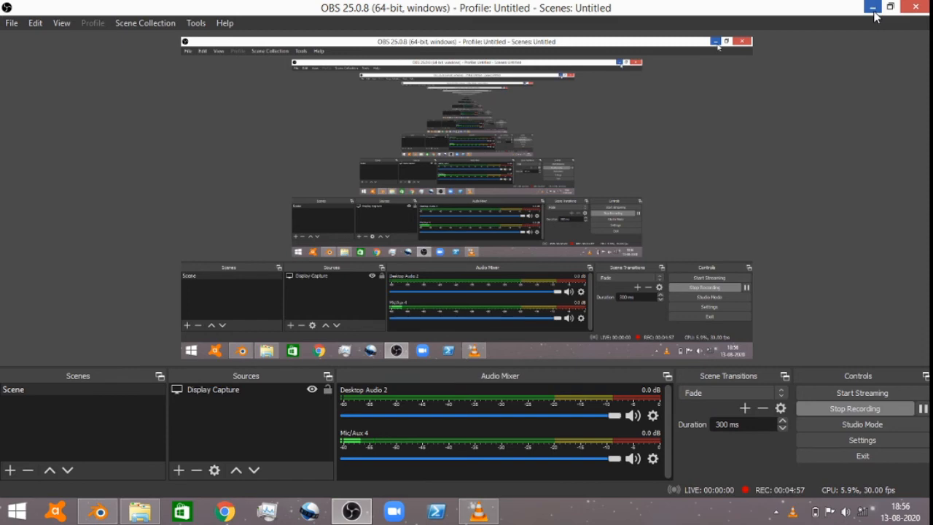
# Switch to VLC media player and play the rendered video 0018-0338.mkv
pyautogui.click(873, 9)
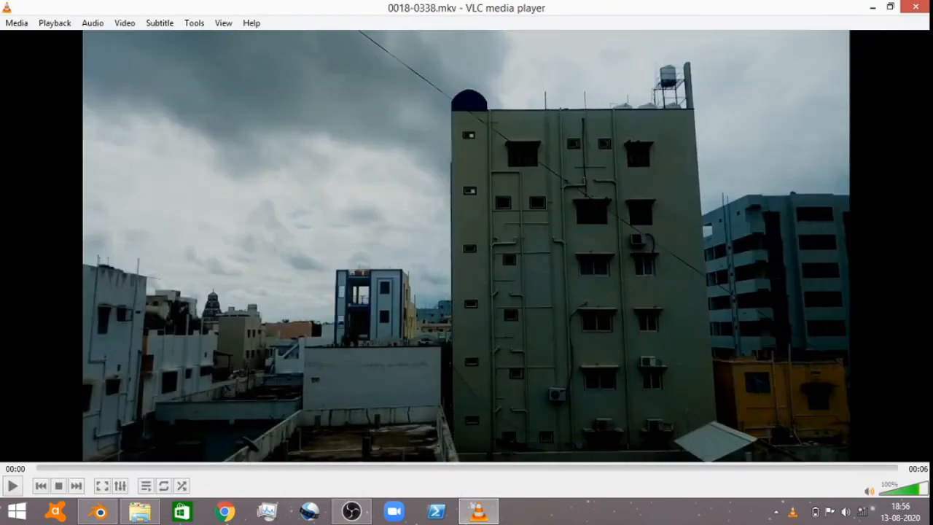
pyautogui.click(13, 485)
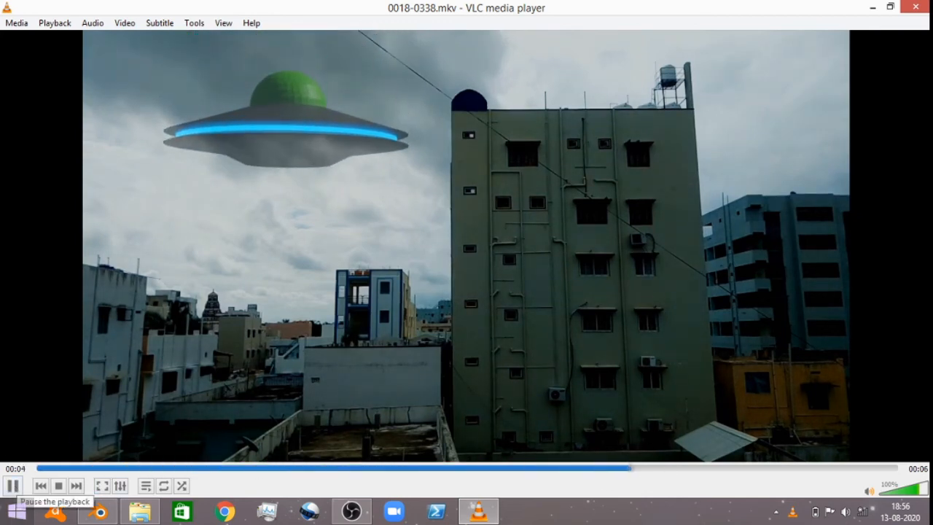
pyautogui.click(352, 511)
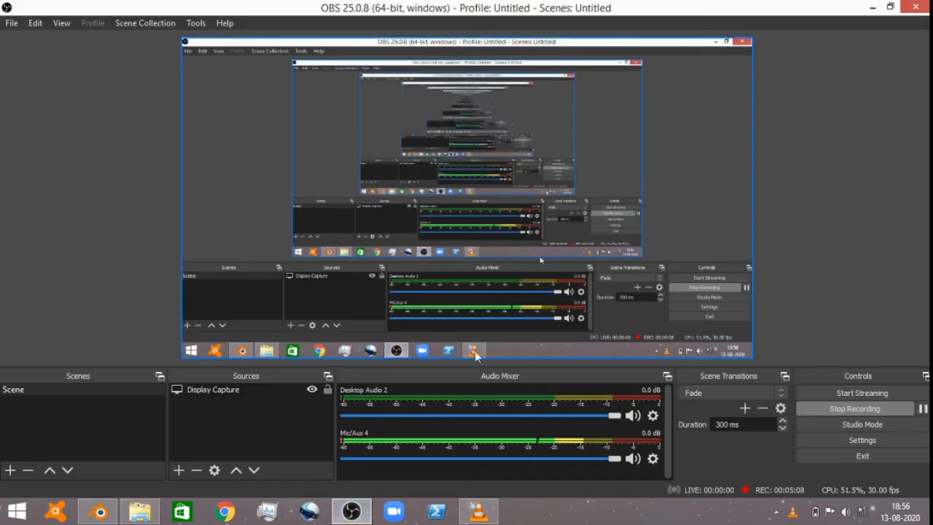